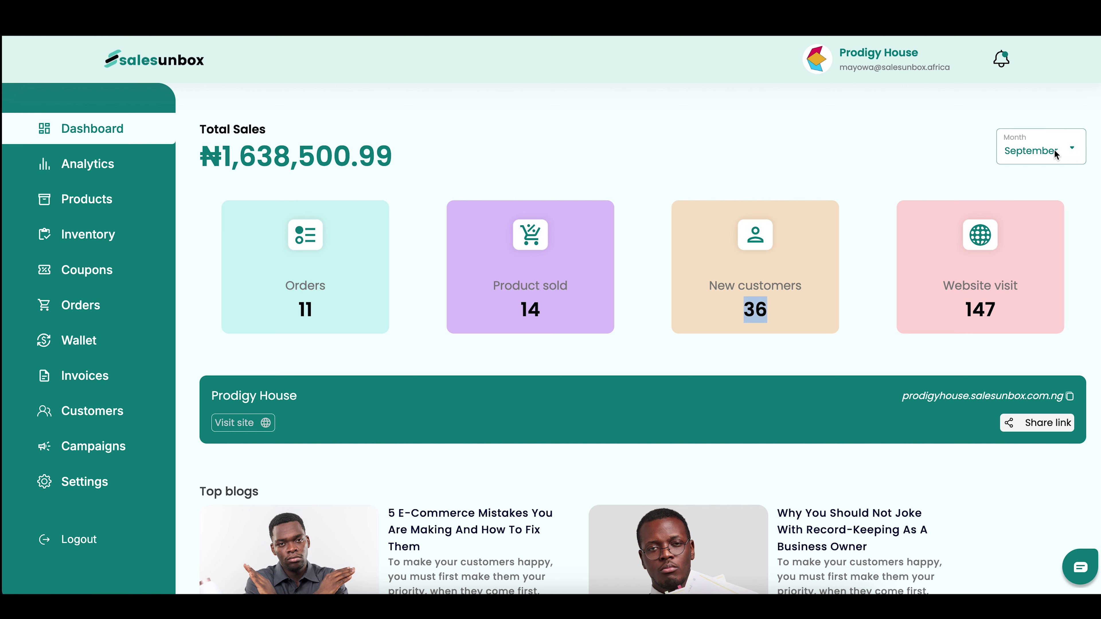
Look over the dashboard's month options, sales summary cards, store link banner and top blogs.
click(1069, 149)
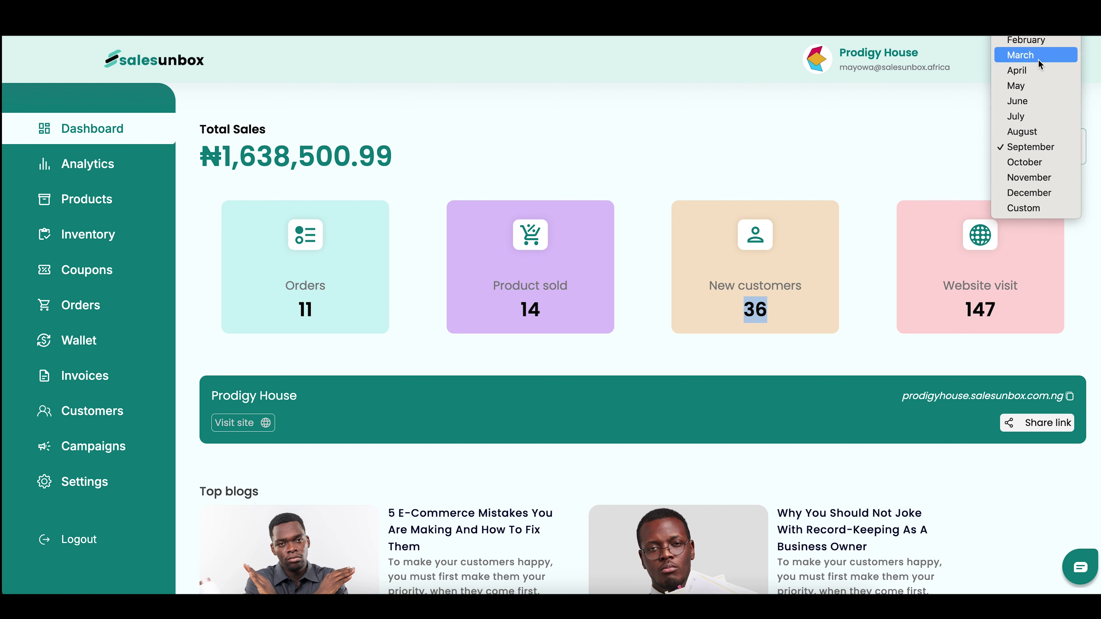
click(782, 125)
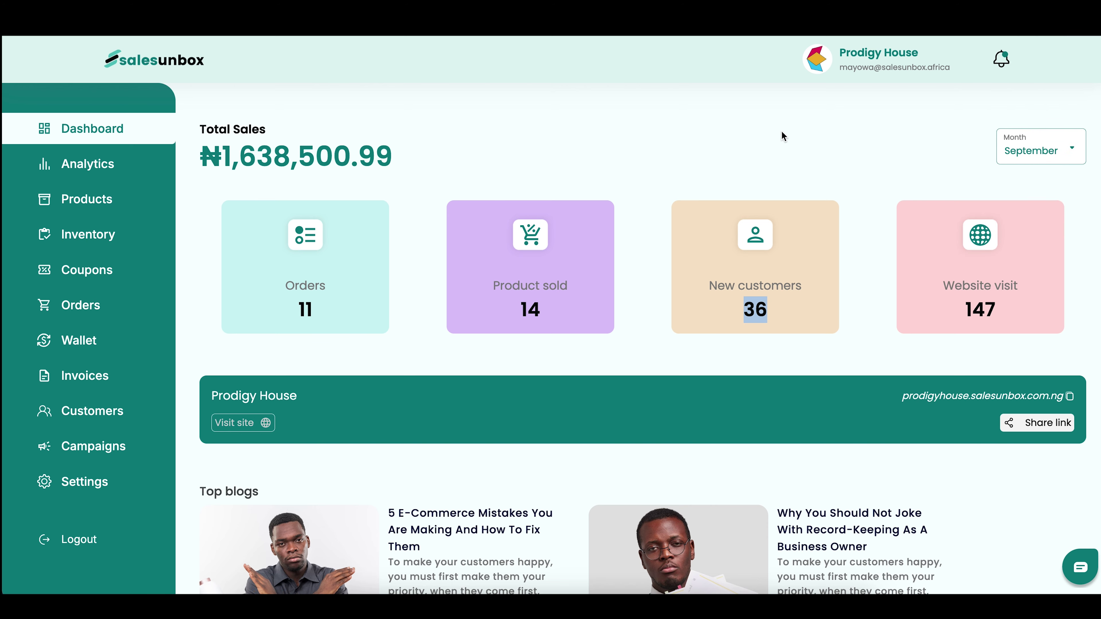
scroll(755, 337, down, 2)
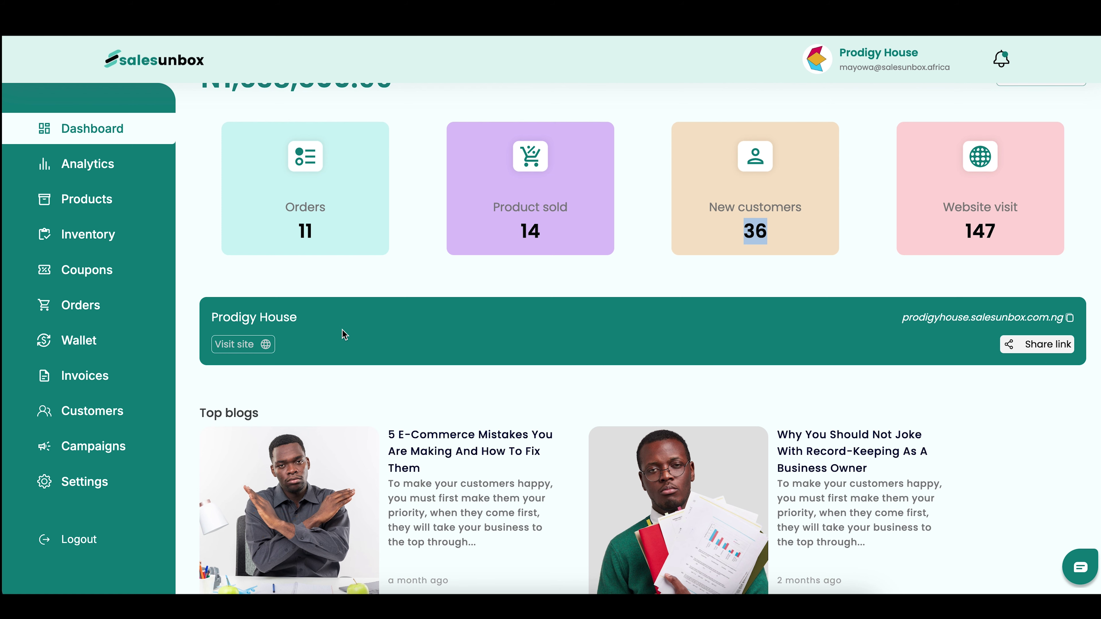
scroll(343, 333, down, 3)
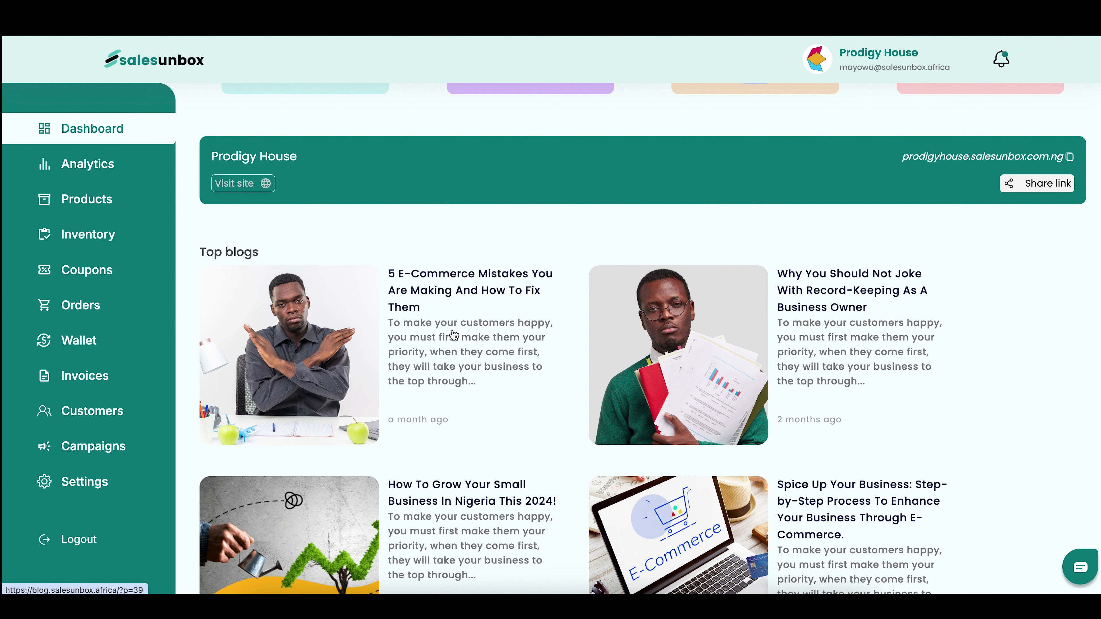
scroll(365, 208, up, 5)
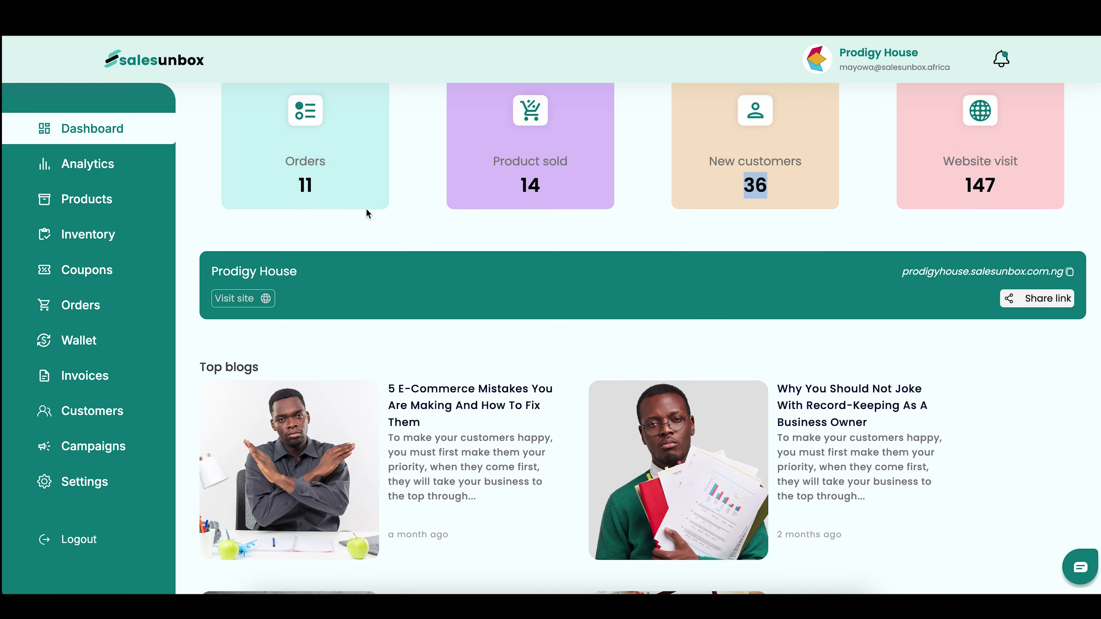
Open the Record Sale form from the sales analytics, examine its required and optional fields, and return without recording a sale.
click(75, 169)
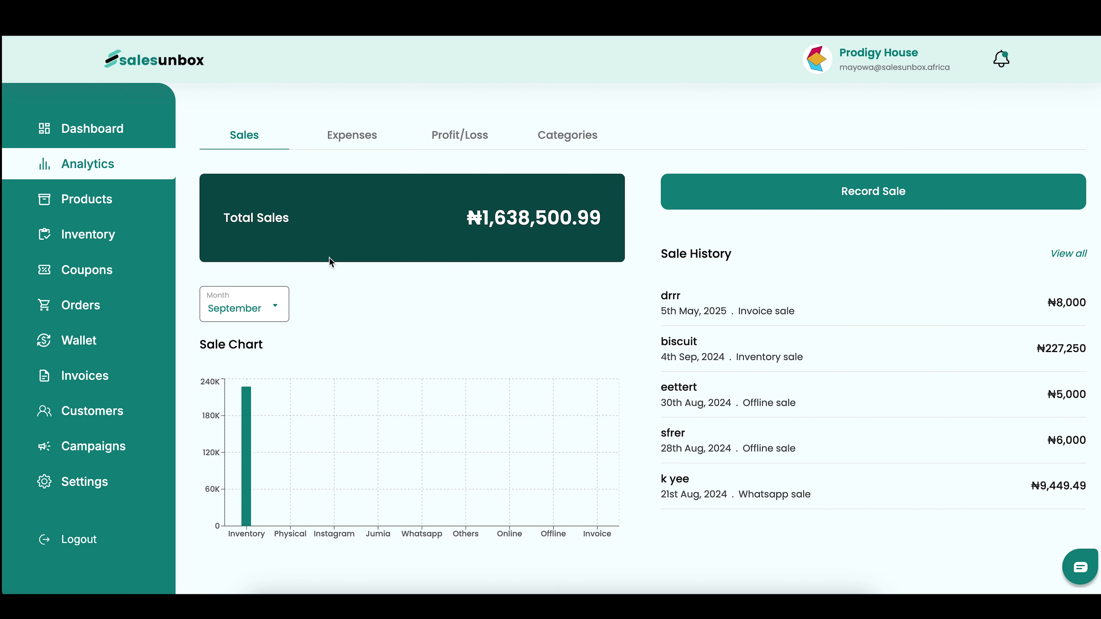
click(846, 198)
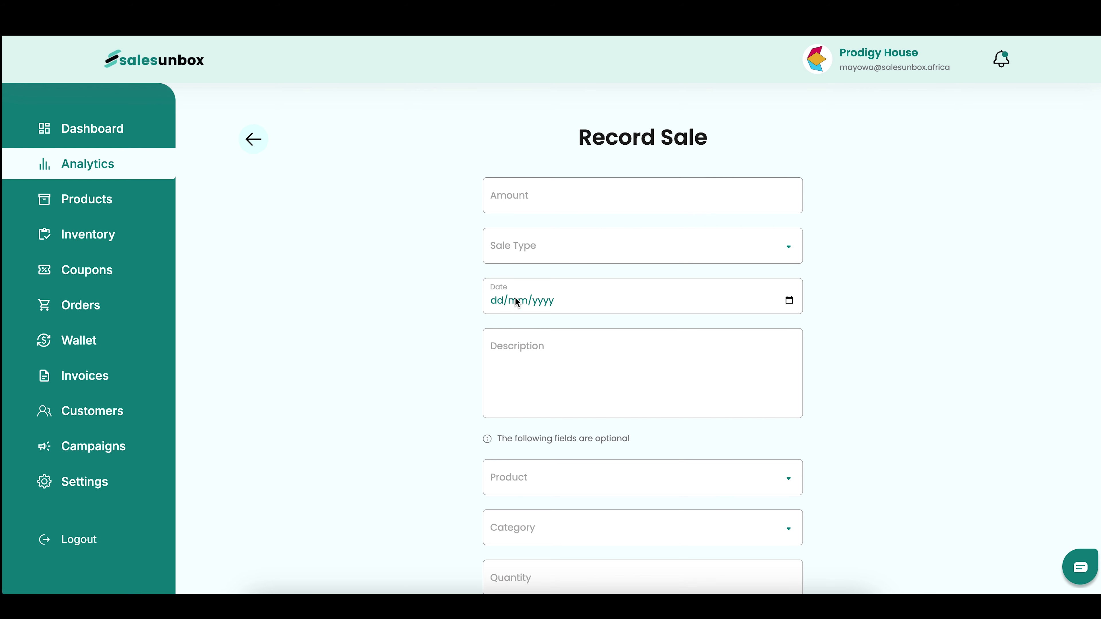
scroll(533, 437, down, 2)
scroll(533, 437, down, 2)
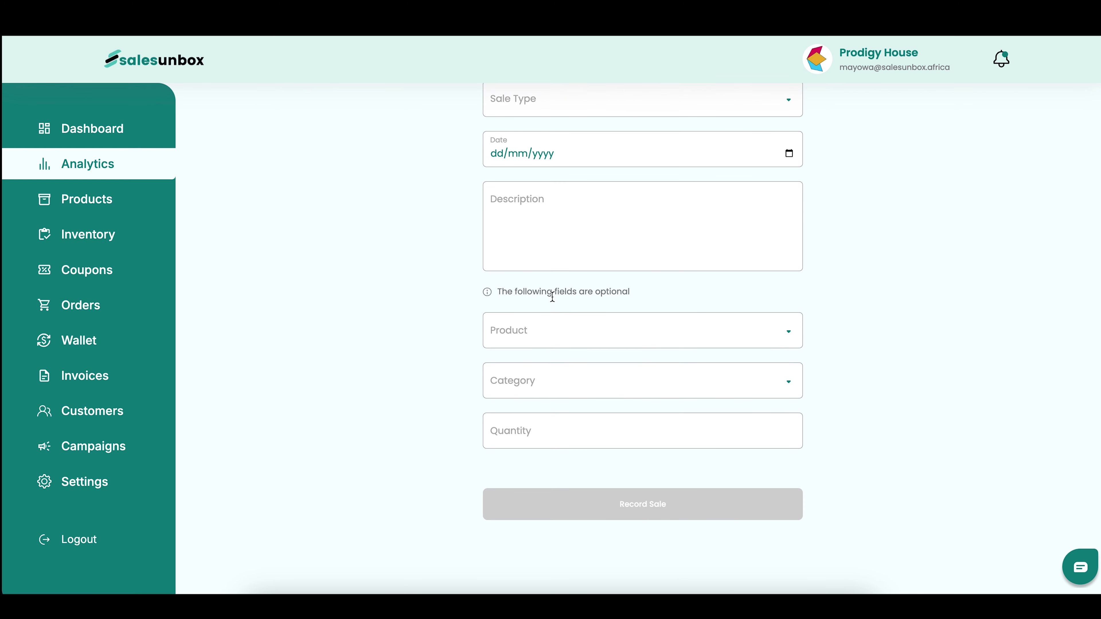
scroll(563, 298, up, 4)
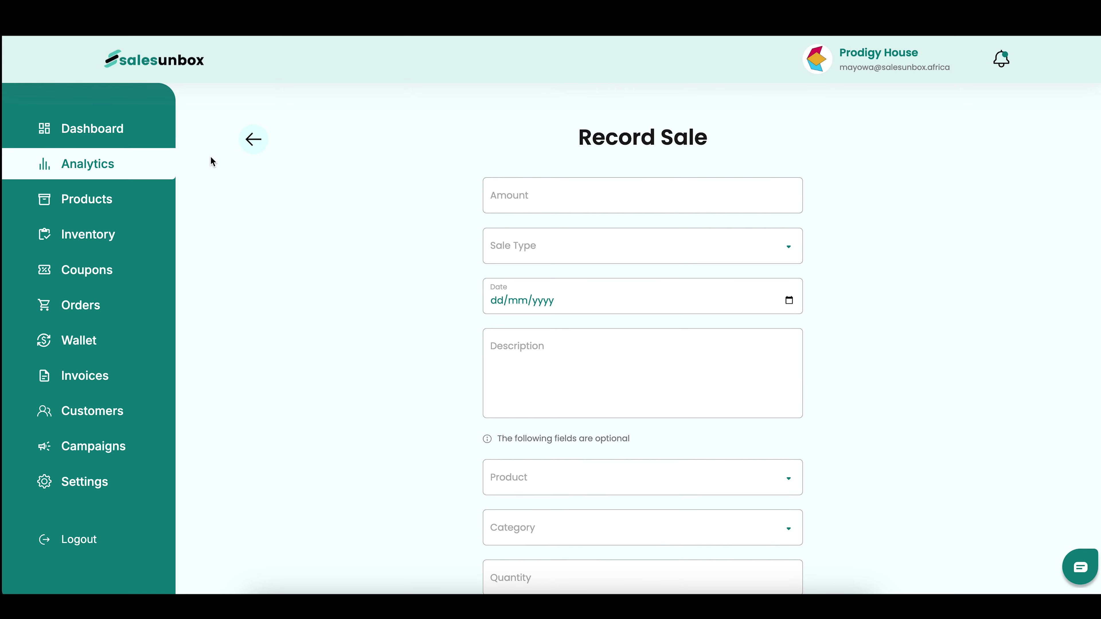
click(253, 145)
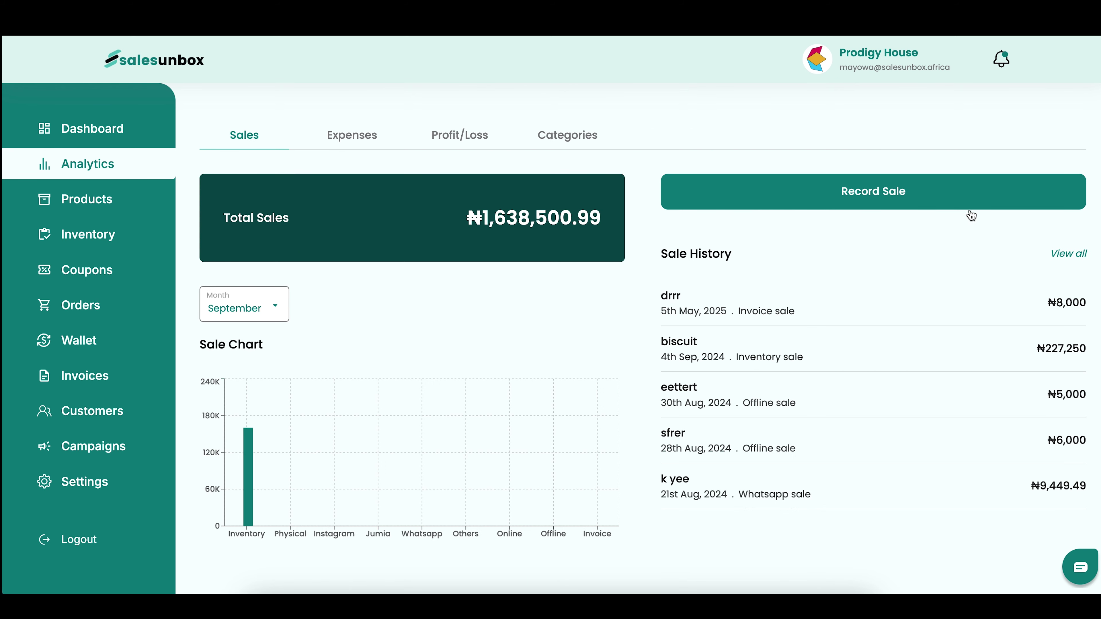
View the full sales history table and return to the sales analytics overview.
click(1061, 256)
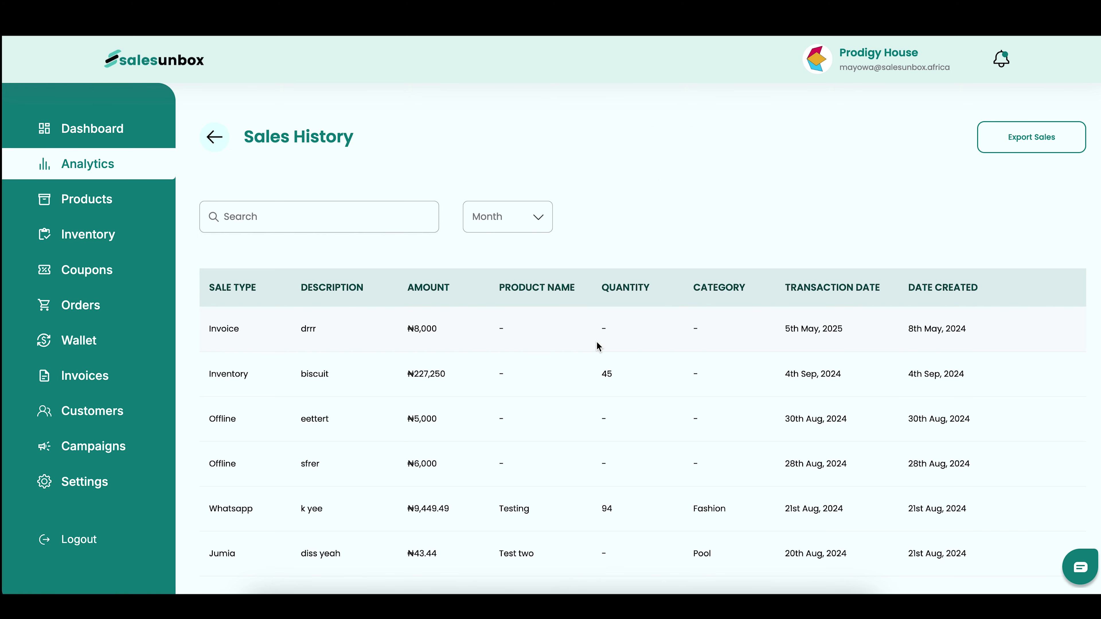
scroll(596, 485, down, 1)
scroll(597, 485, up, 1)
click(212, 138)
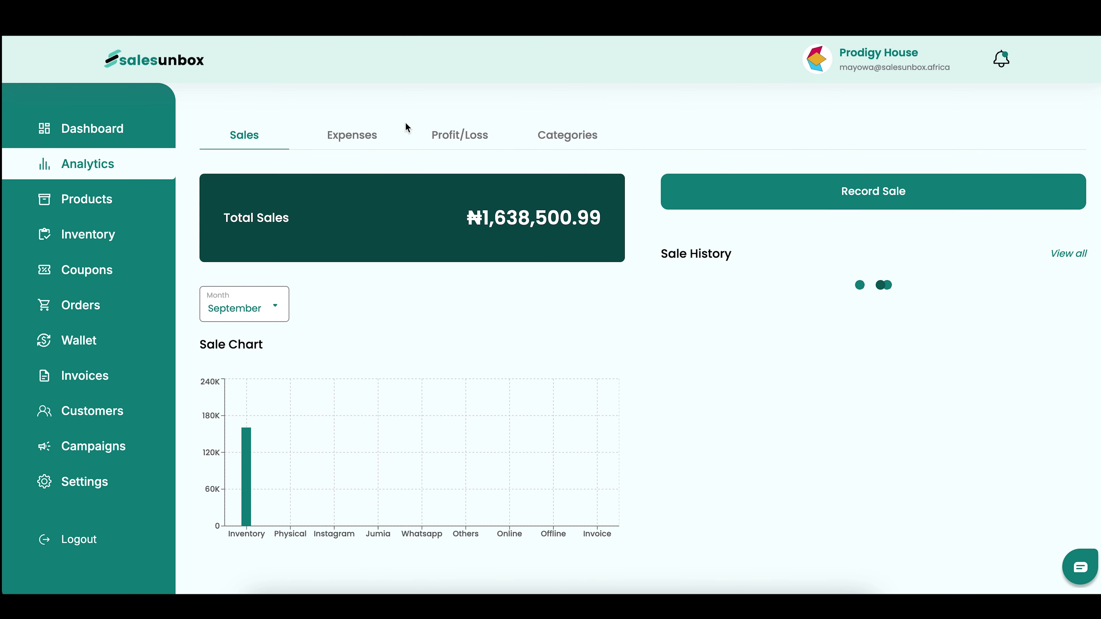
Review the expenses, profit/loss and categories sections of the analytics, including the month choices for profit/loss.
click(348, 136)
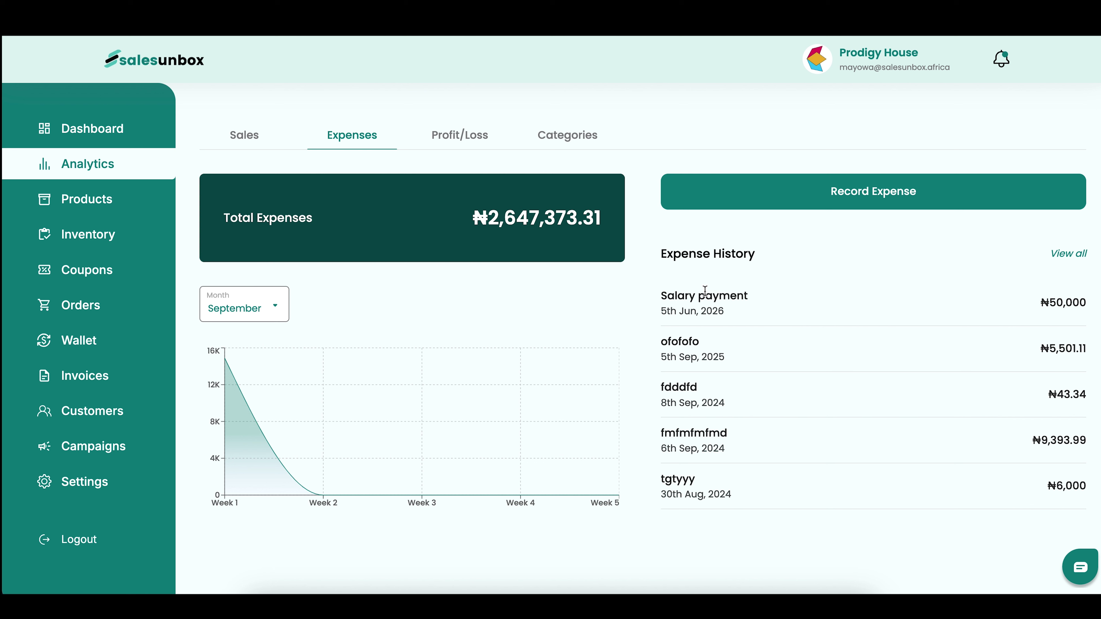
click(459, 138)
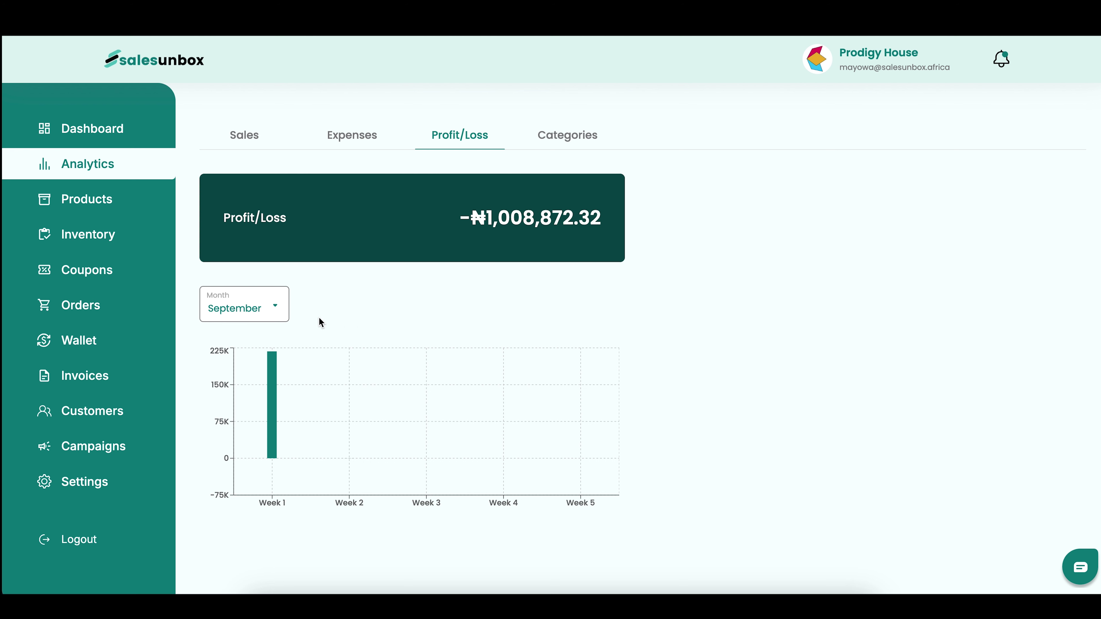
click(272, 308)
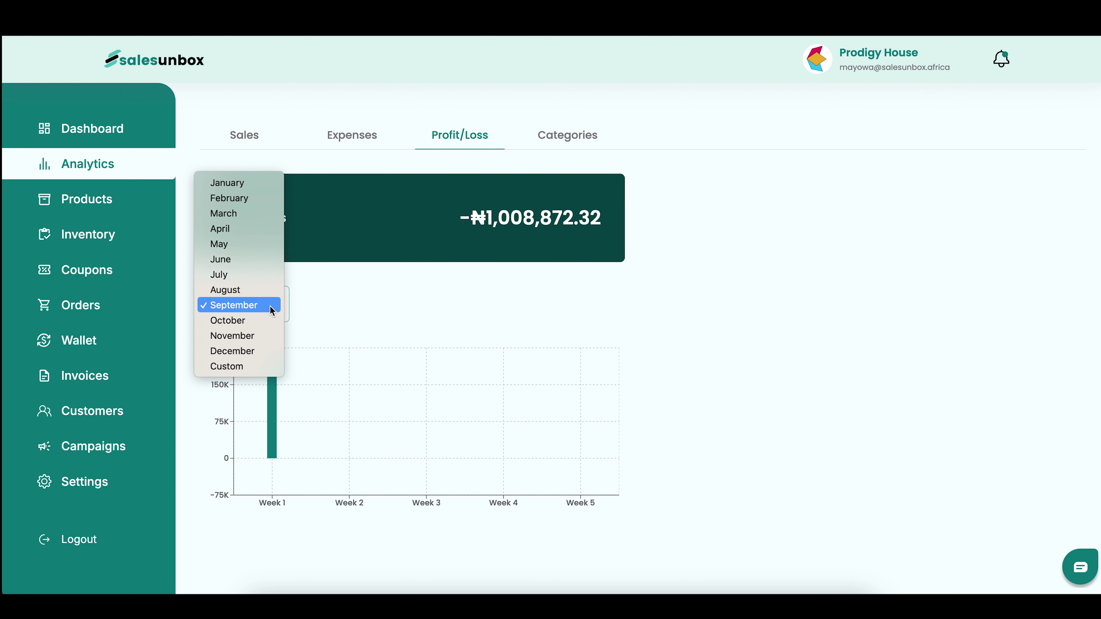
click(392, 300)
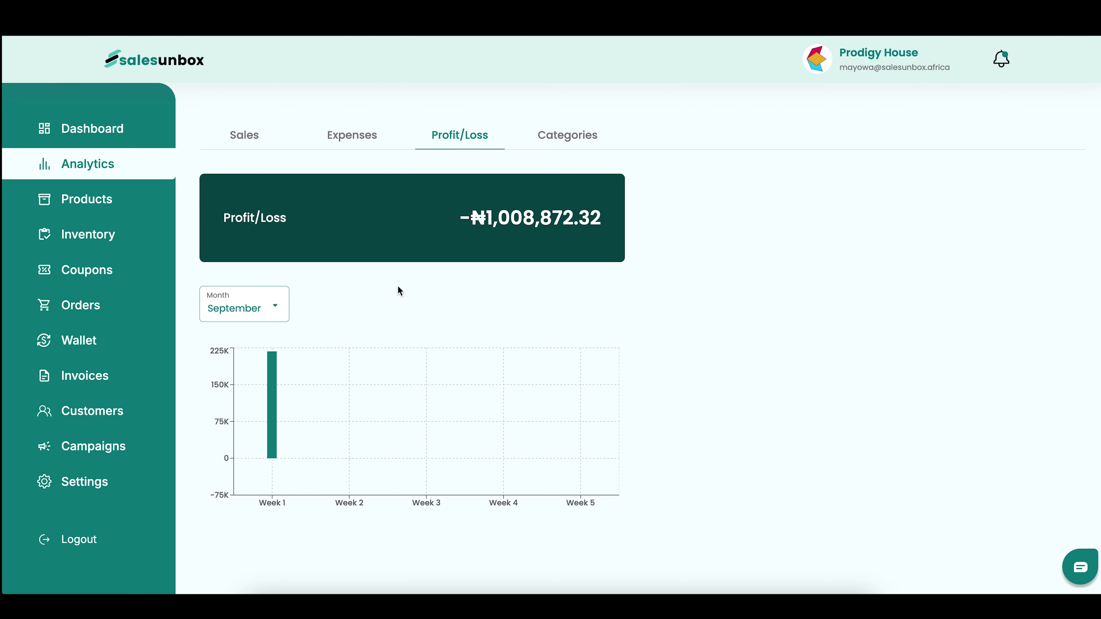
click(553, 139)
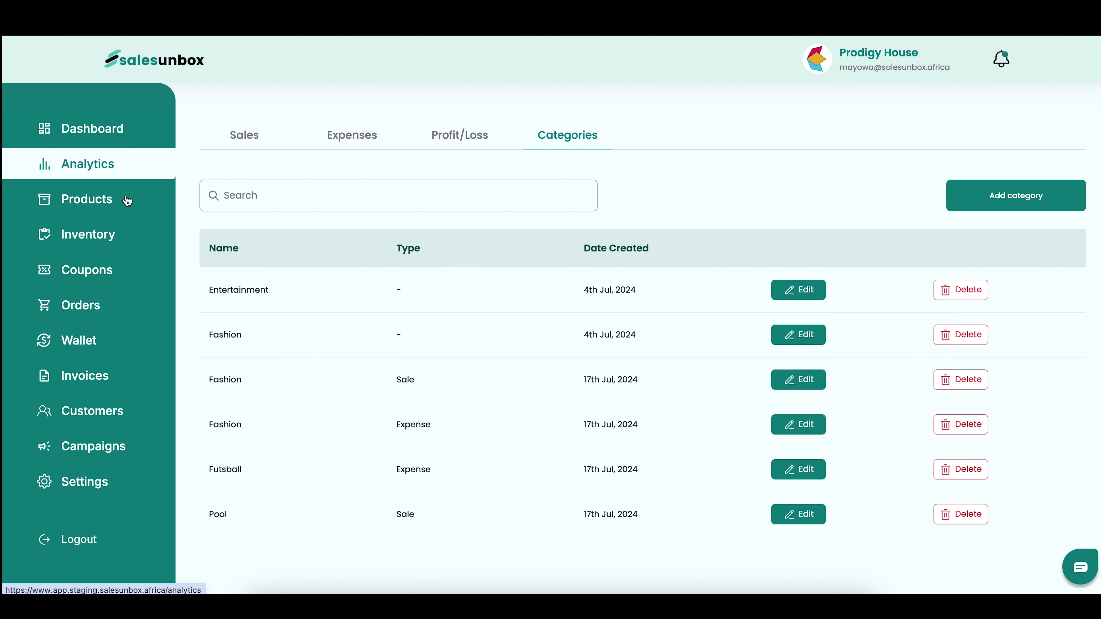
Examine the product upload form with the selling type set to Digital products and Service, and return to the product list without saving.
click(103, 207)
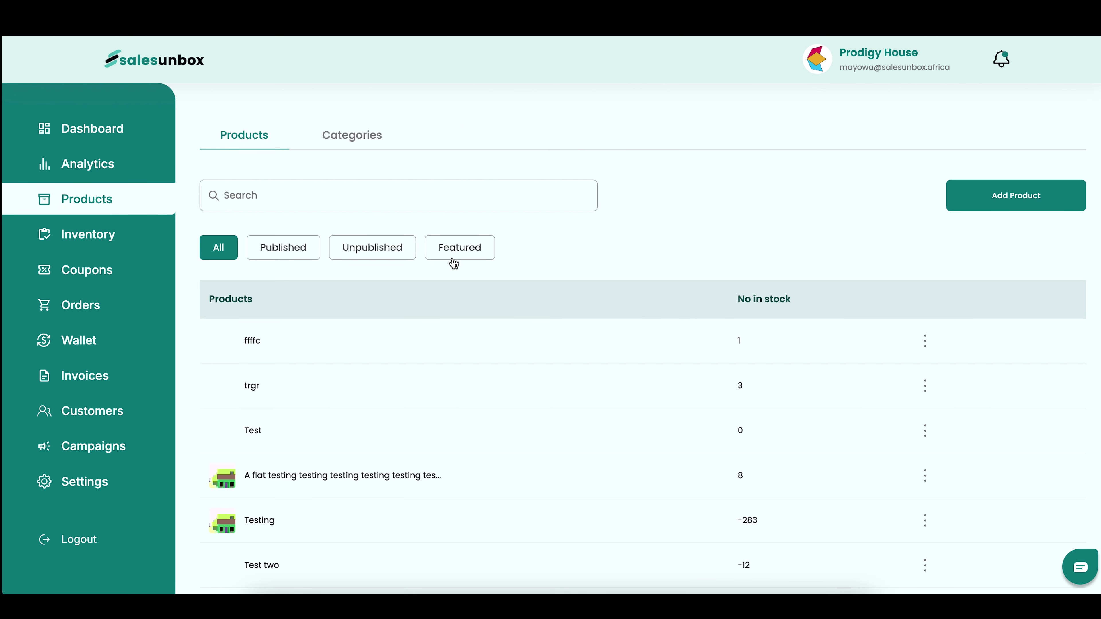
click(985, 204)
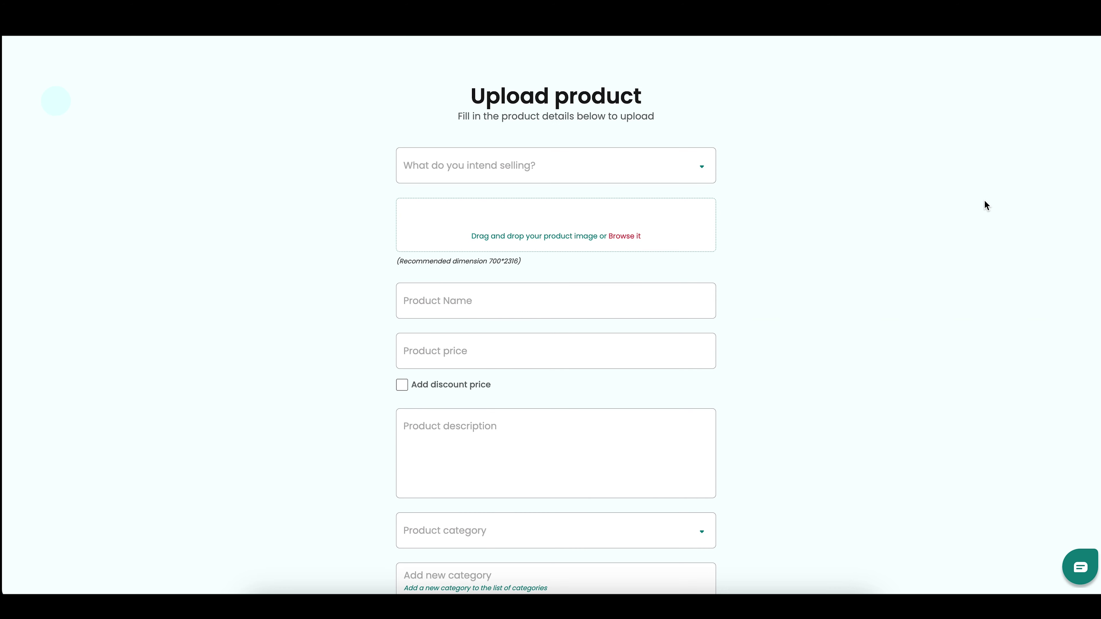
click(536, 169)
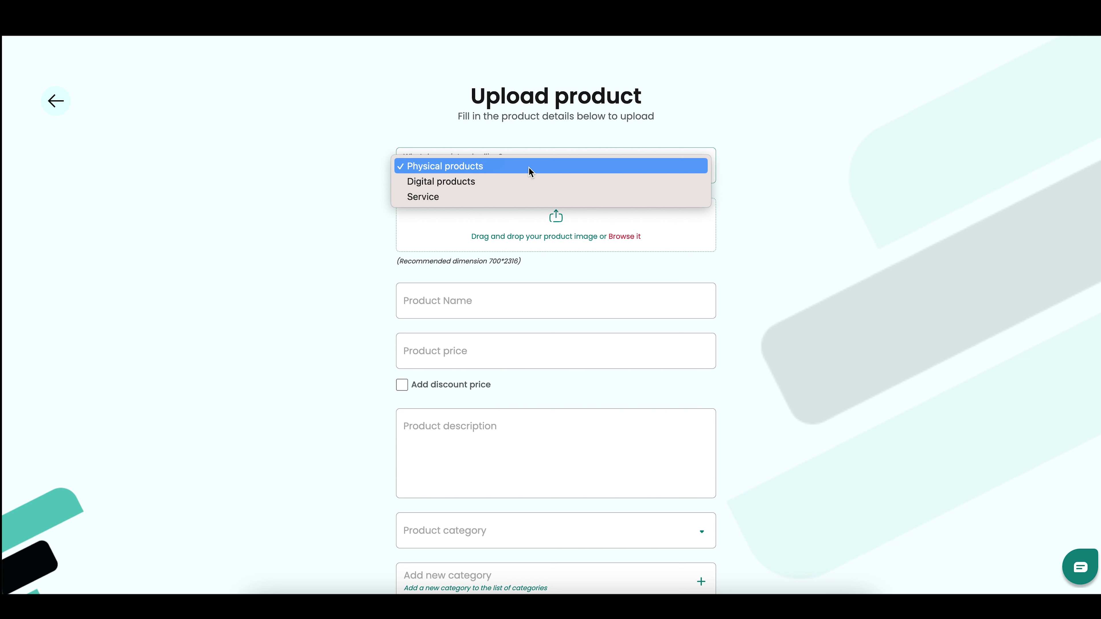
click(500, 186)
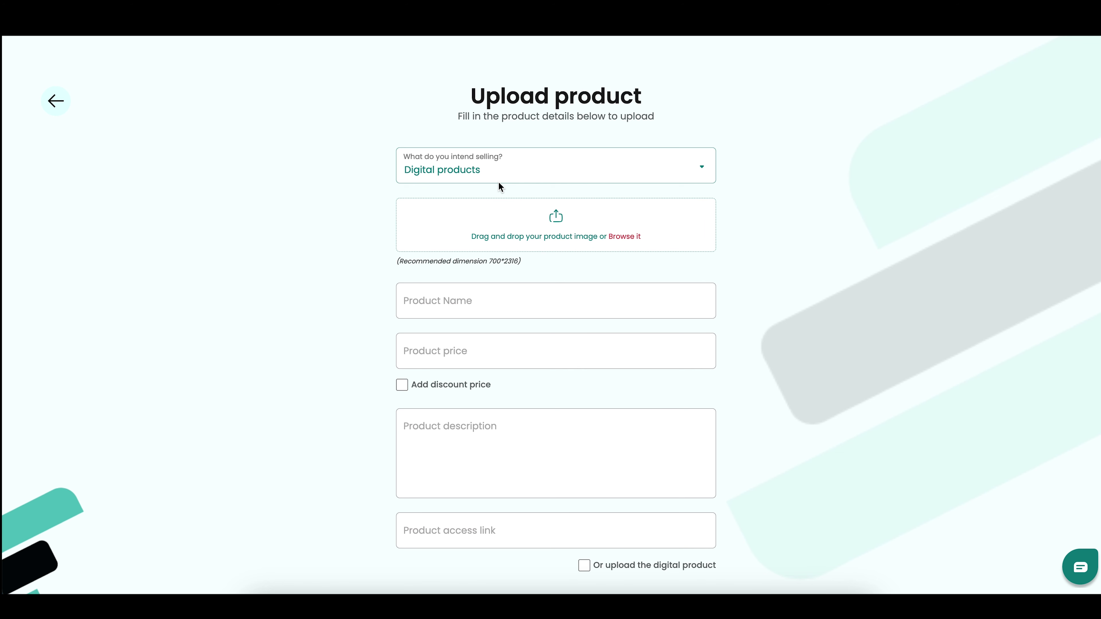
click(482, 169)
click(475, 190)
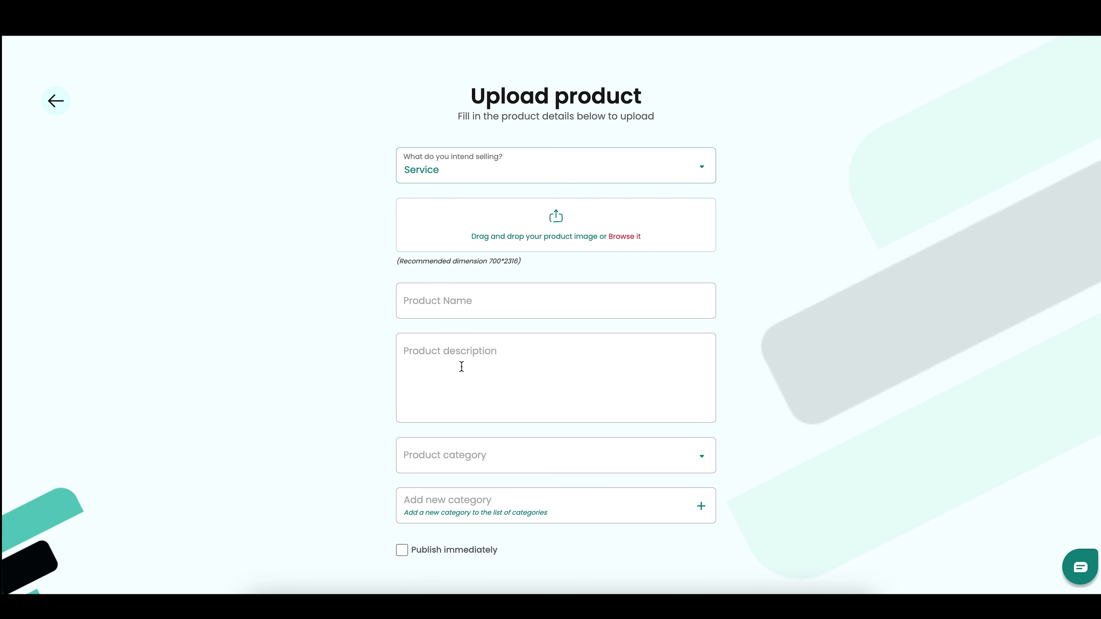
scroll(460, 366, down, 1)
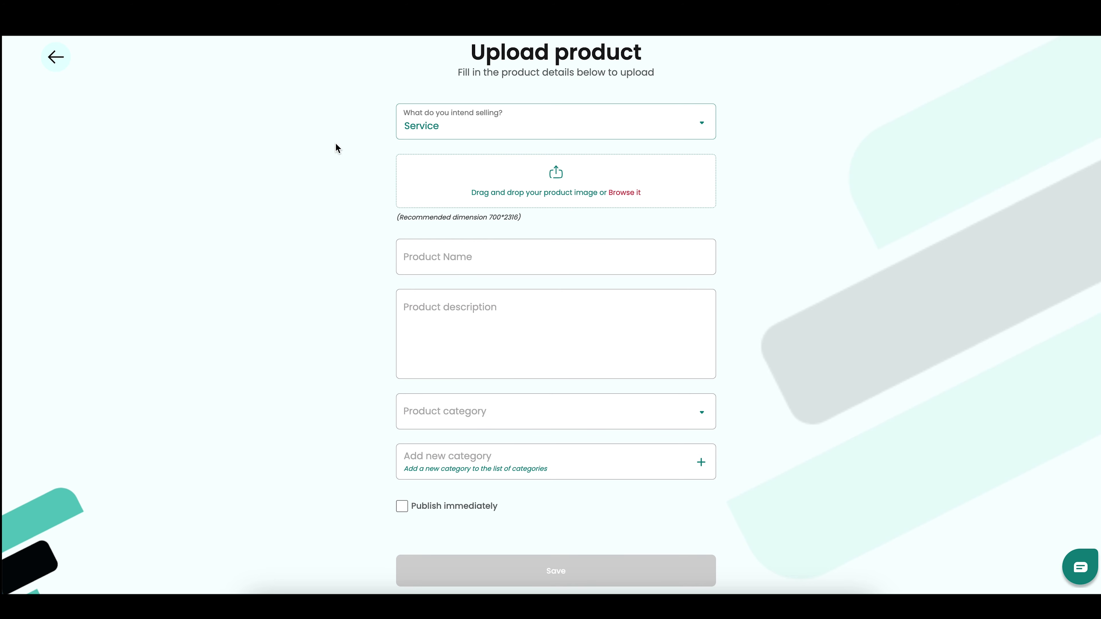
click(56, 59)
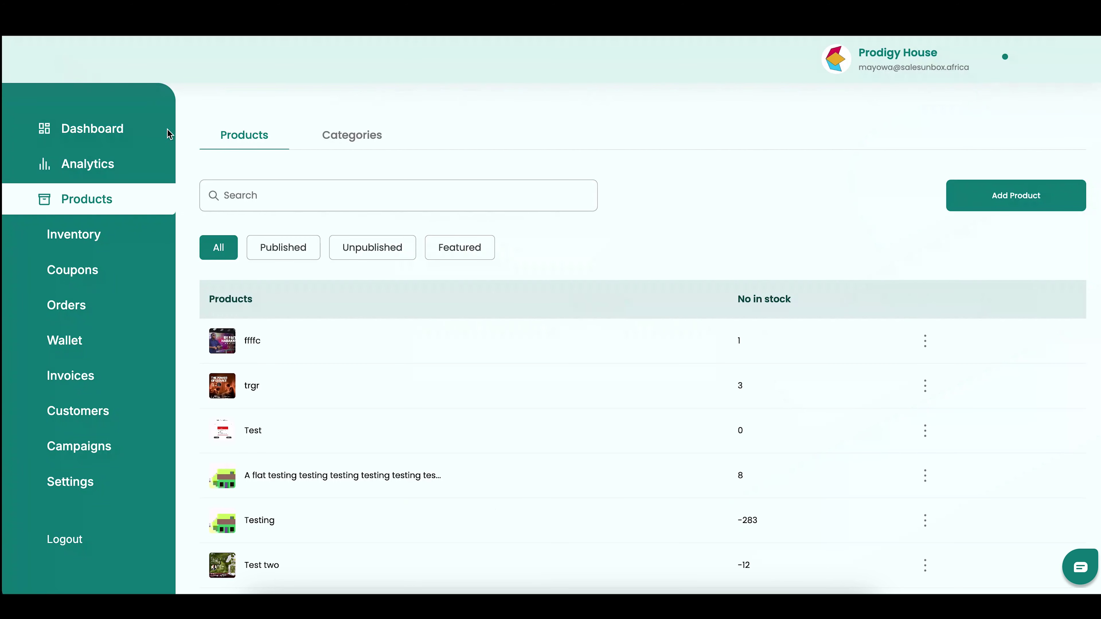
View the product categories list and compare the inventory overview with the product list, ending on the inventory.
click(351, 135)
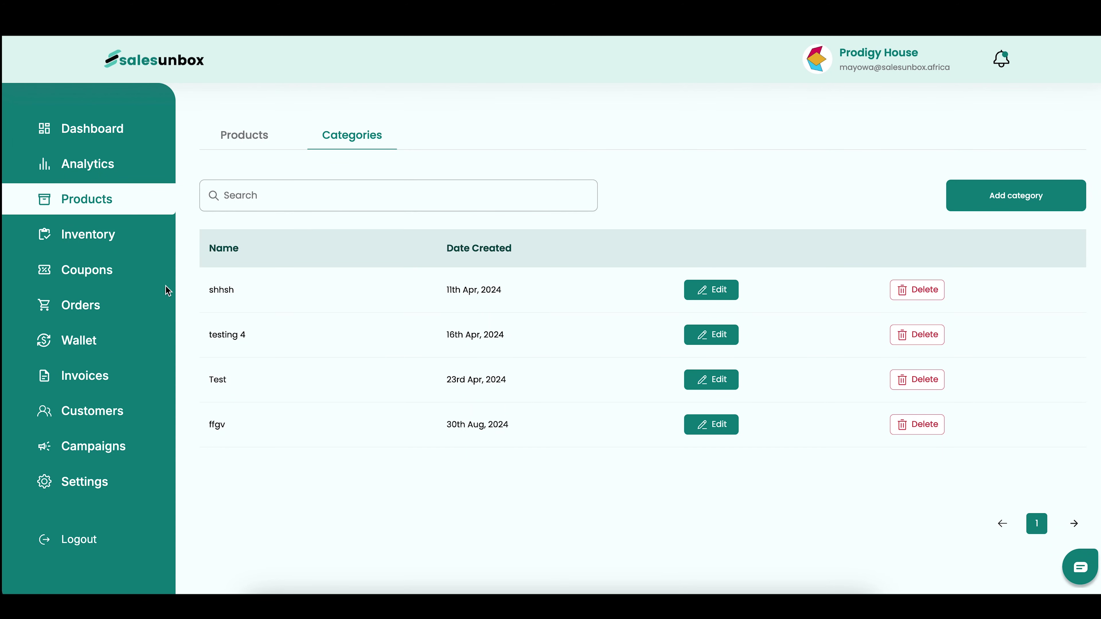
click(89, 241)
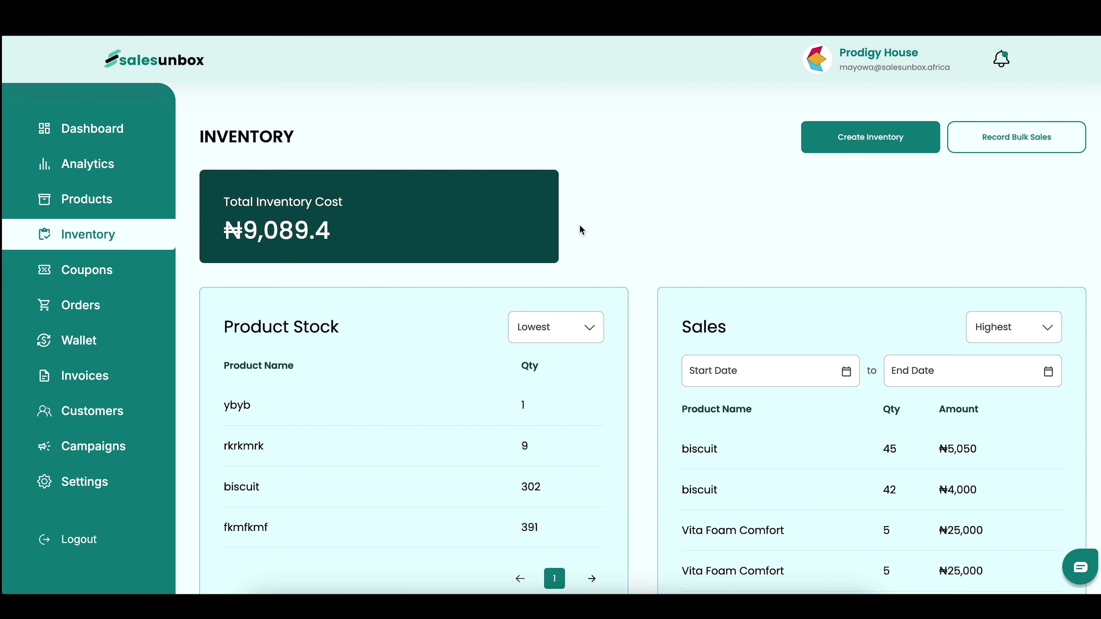
click(94, 204)
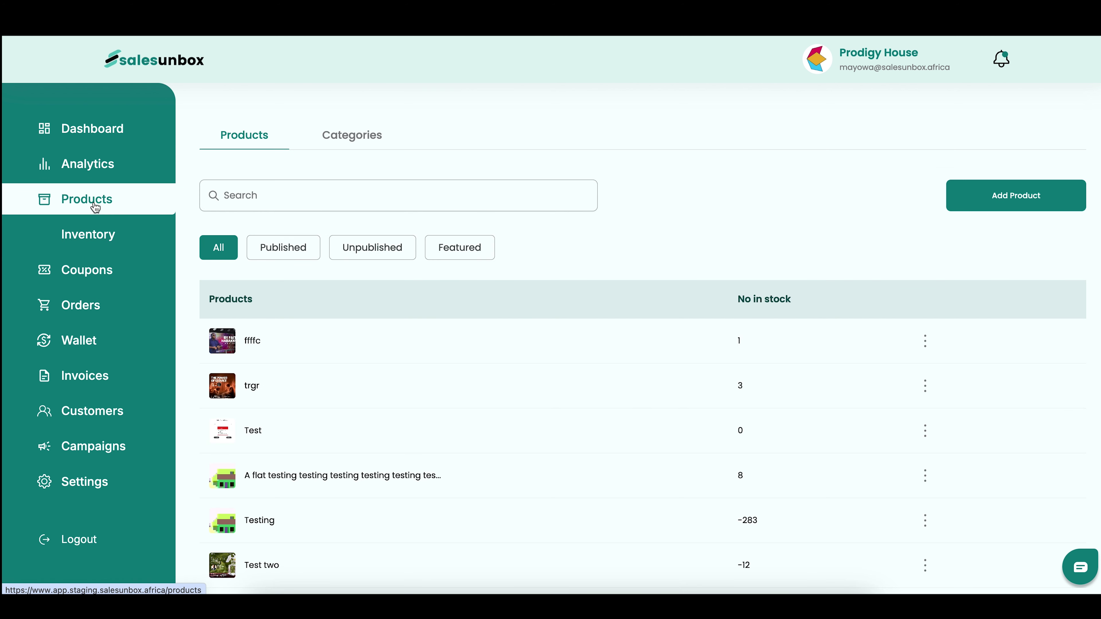
click(96, 236)
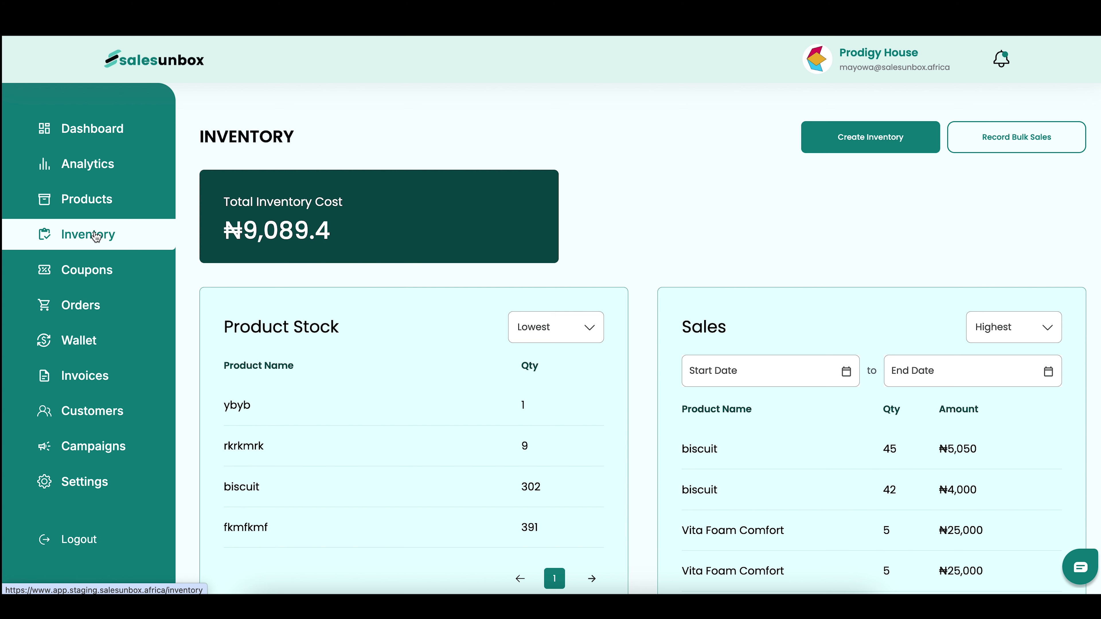
View the coupons list, and open the details of the second order in the orders list before returning to that list.
click(95, 277)
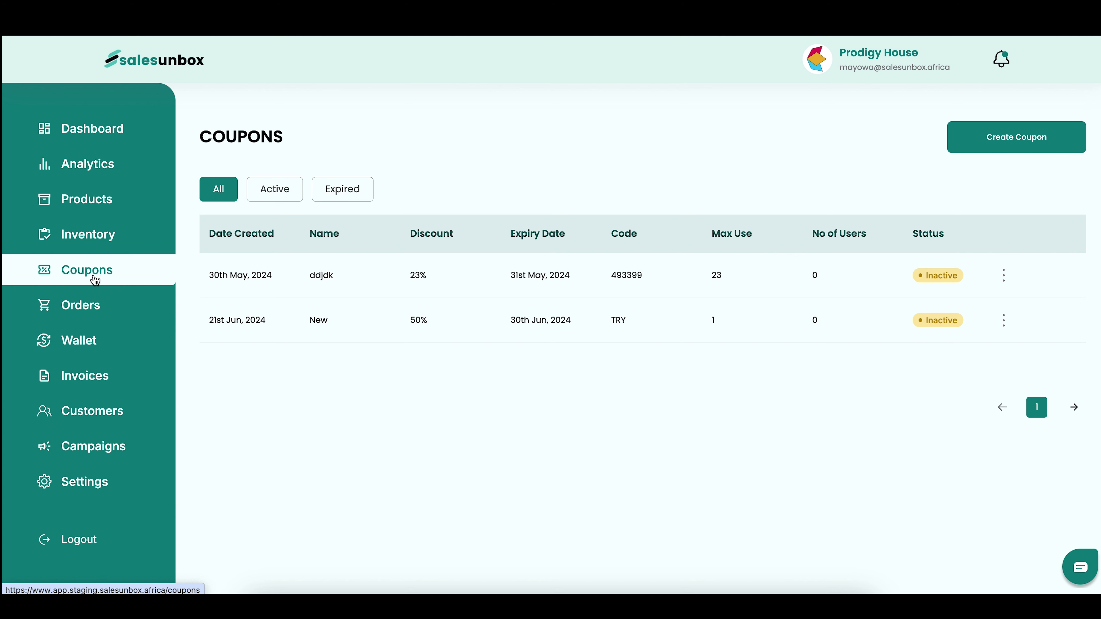
click(92, 311)
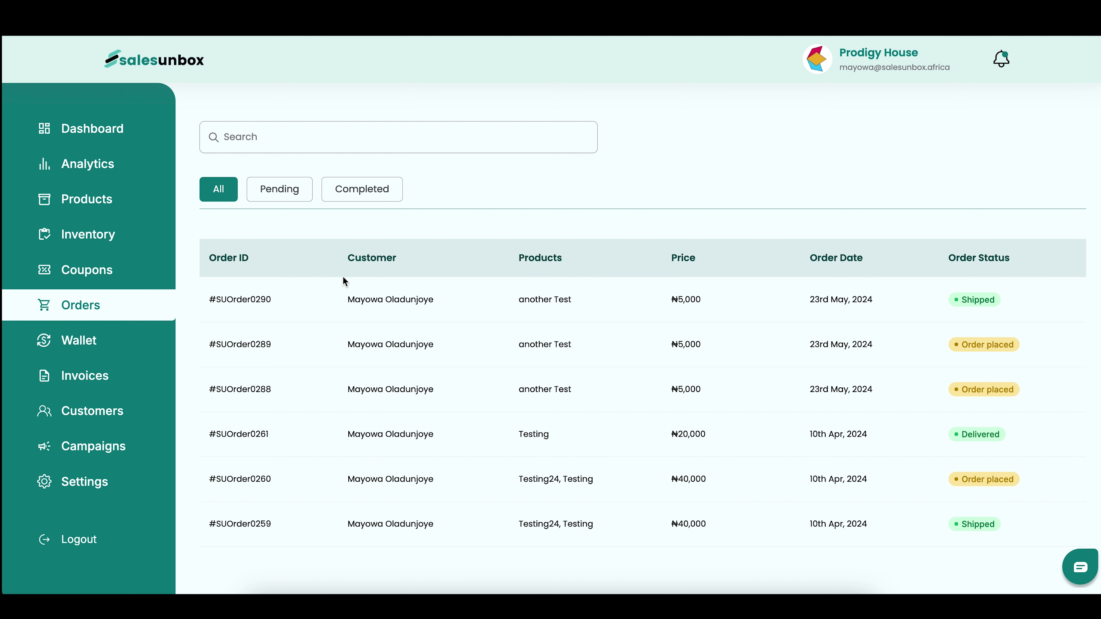
click(358, 348)
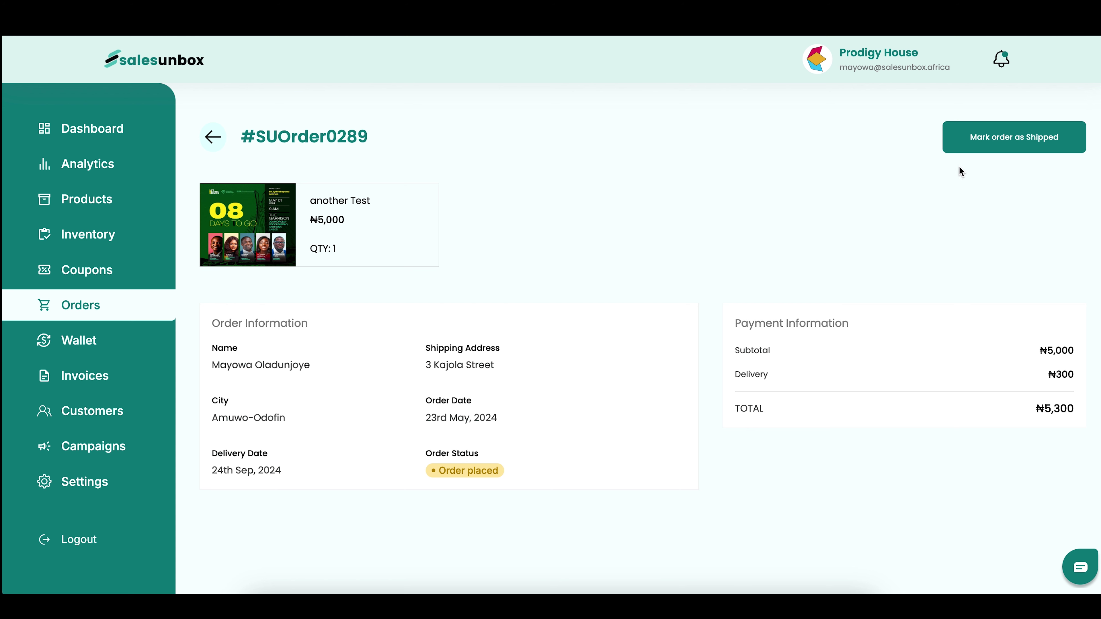
click(212, 137)
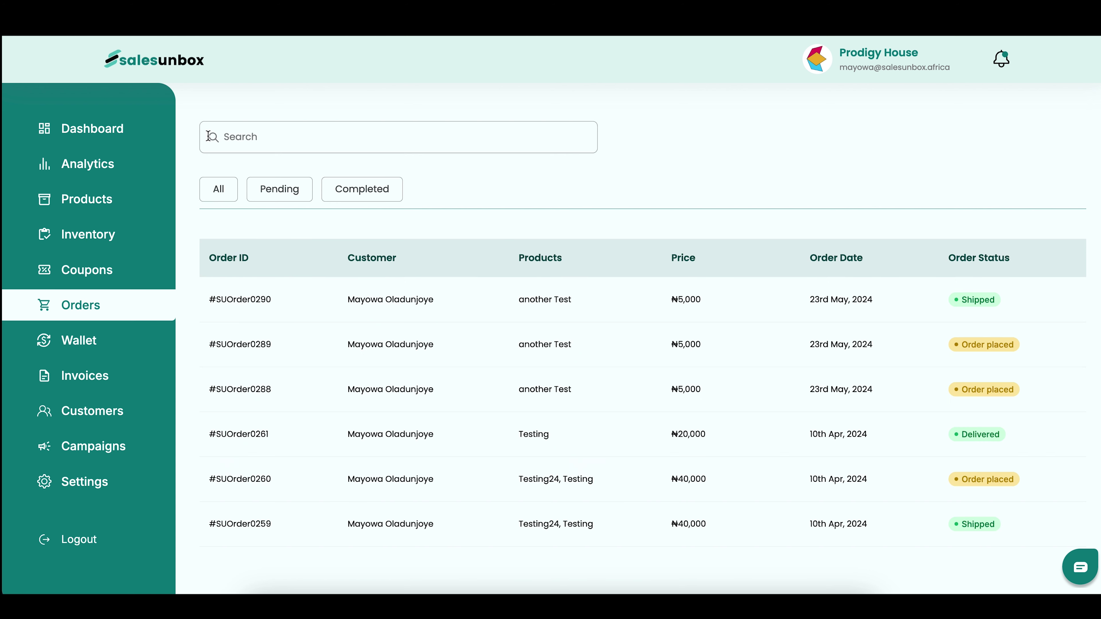
Open the wallet and look through its balance and transaction history.
click(88, 344)
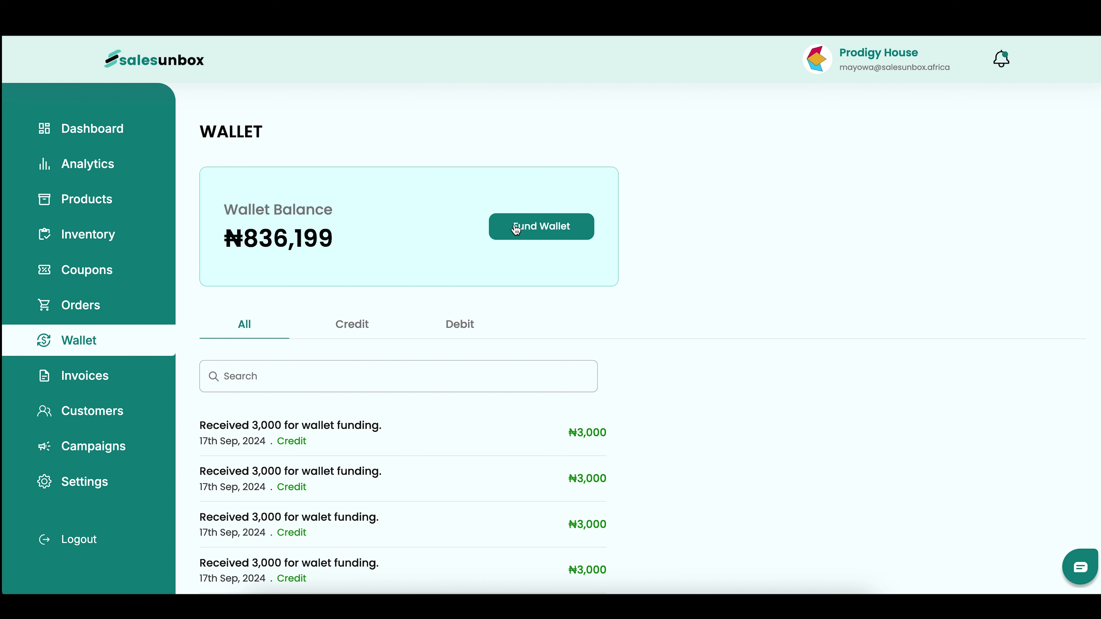
scroll(458, 434, down, 5)
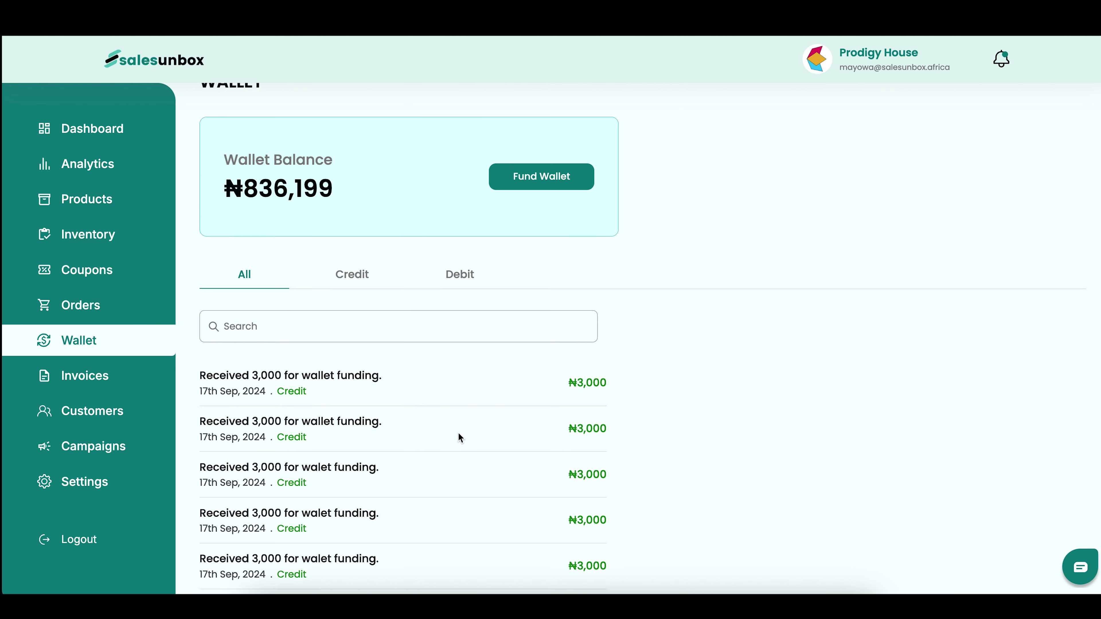
scroll(458, 438, up, 5)
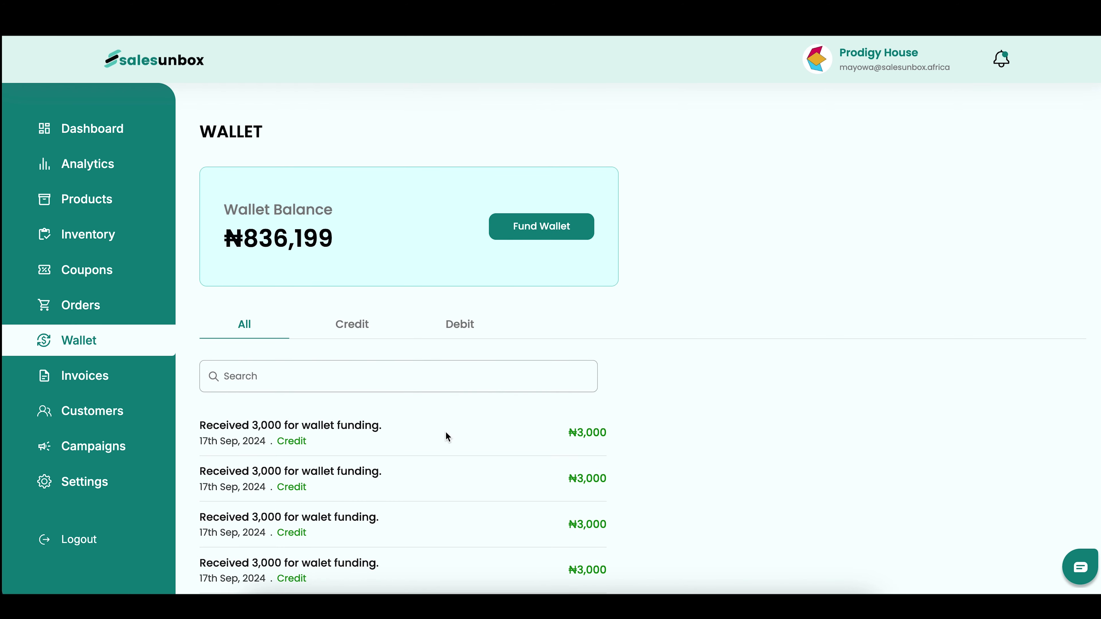
Look through the full wallet transaction history, including pages 5 and 18.
scroll(446, 433, down, 5)
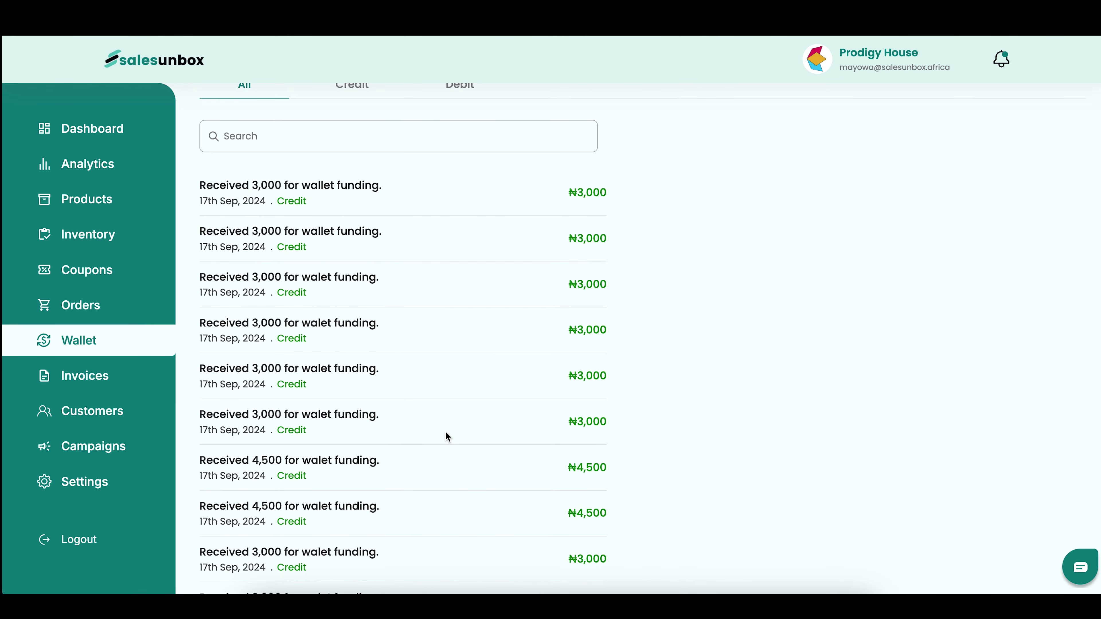
scroll(446, 433, down, 10)
scroll(447, 433, up, 15)
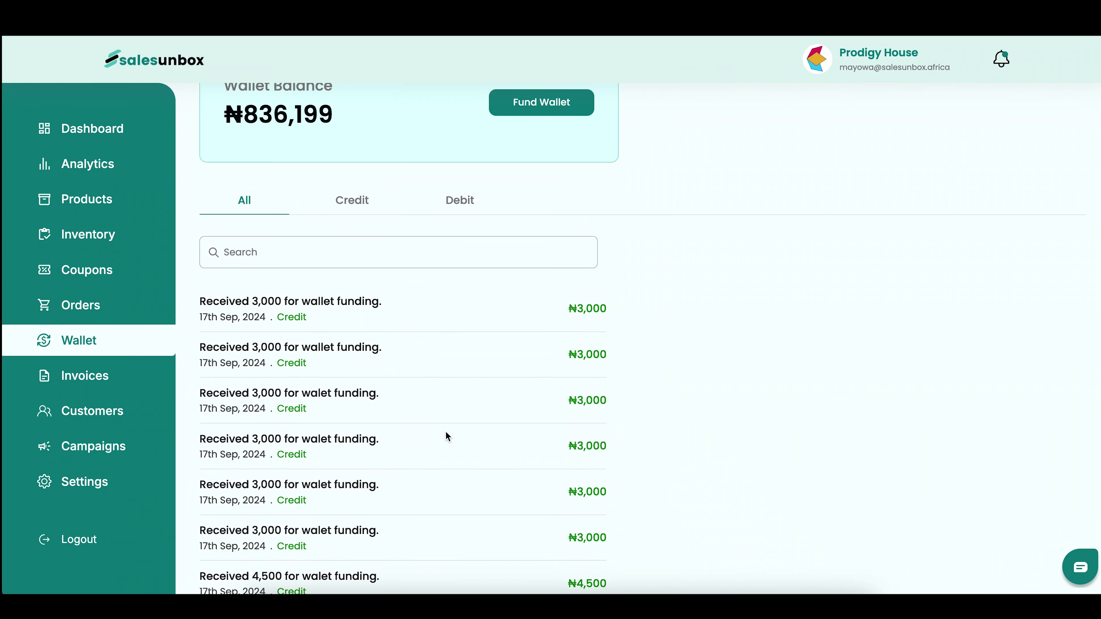
scroll(536, 413, up, 3)
scroll(536, 413, down, 11)
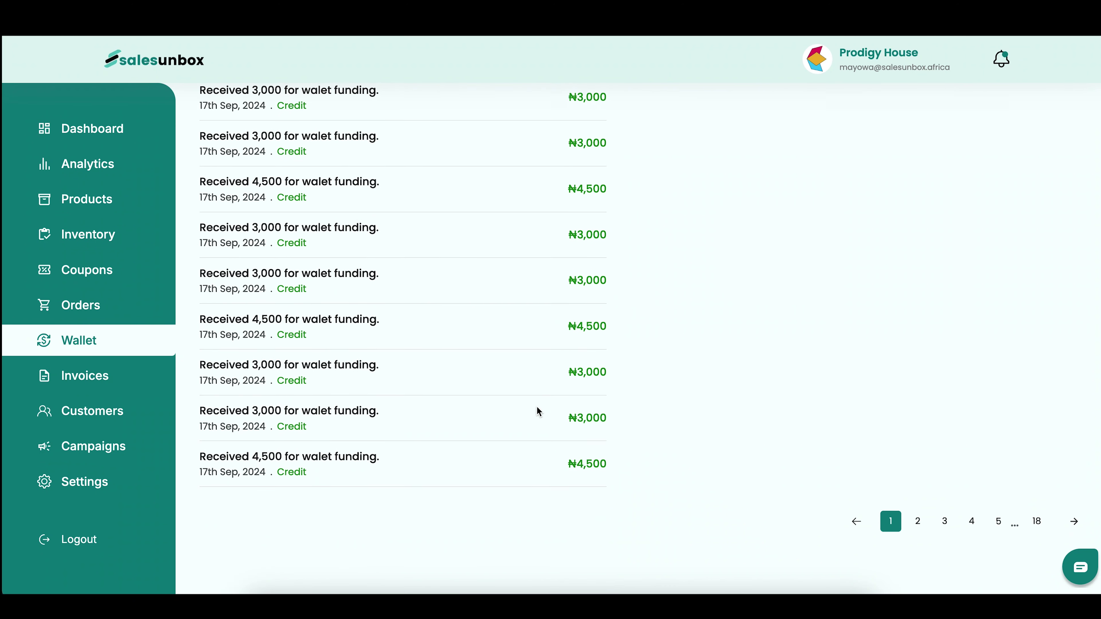
click(997, 537)
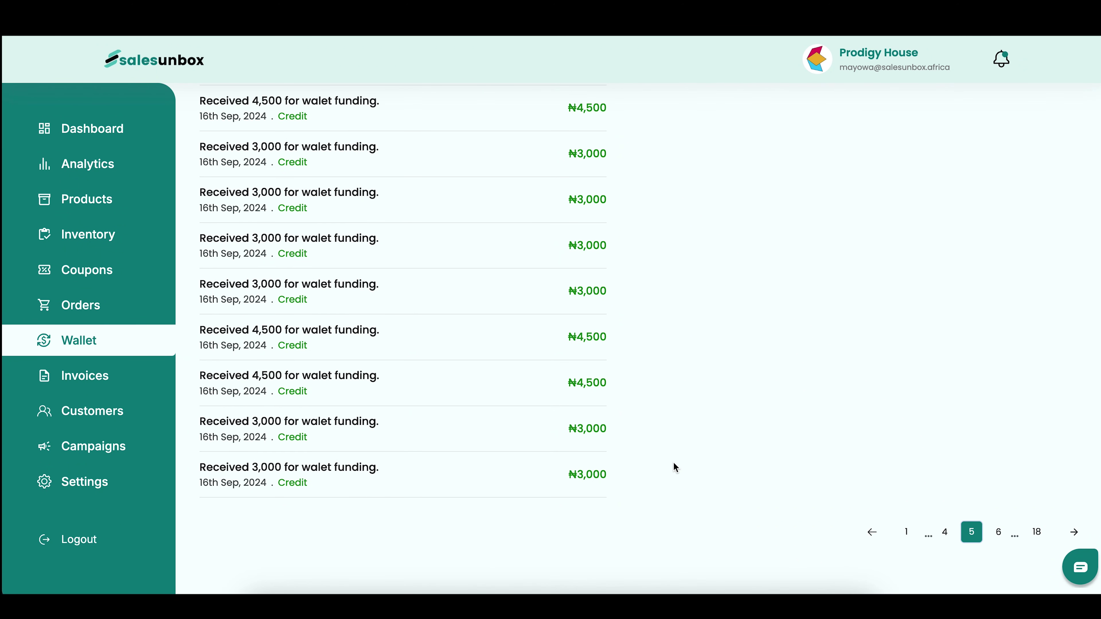
click(1040, 533)
scroll(558, 414, down, 1)
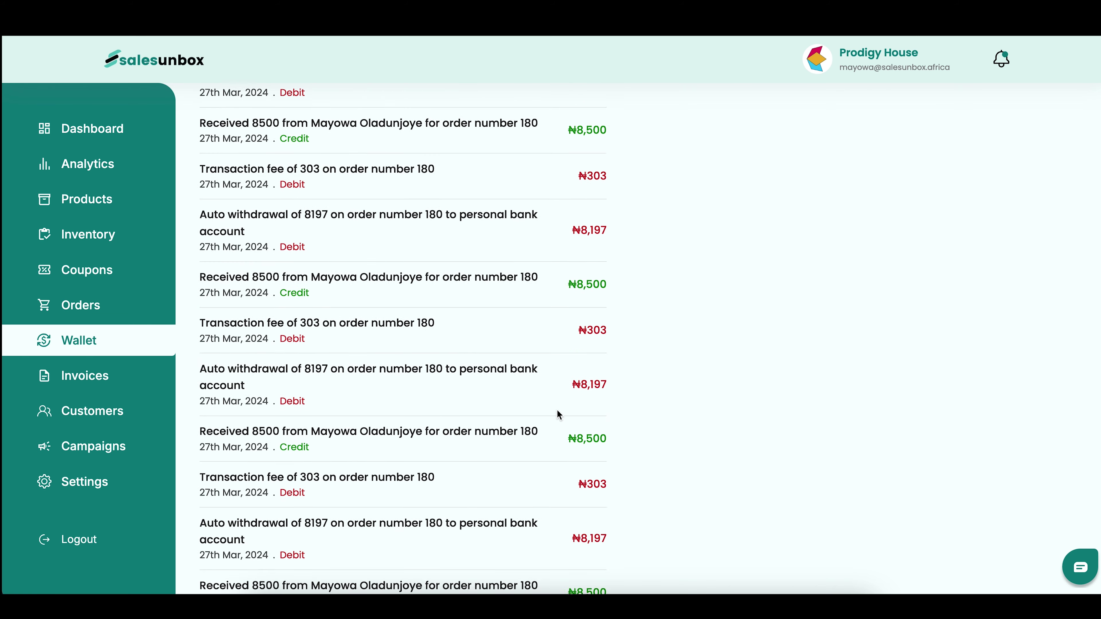
scroll(557, 410, up, 10)
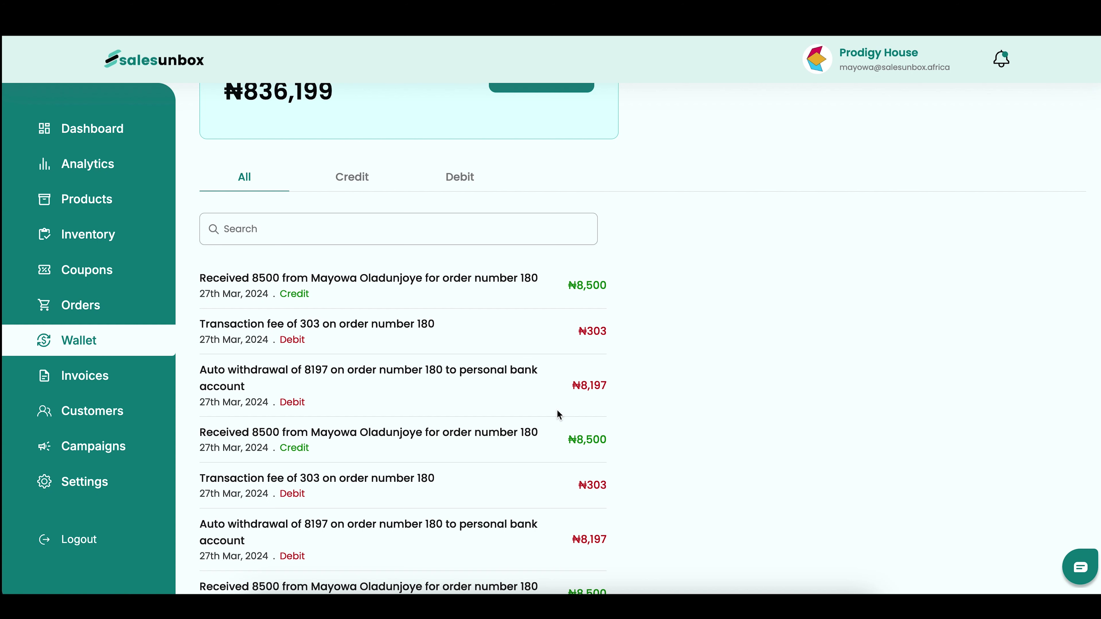
Open the invoices section, examine the blank invoice creation form through to its online payment option, and return without saving.
click(82, 382)
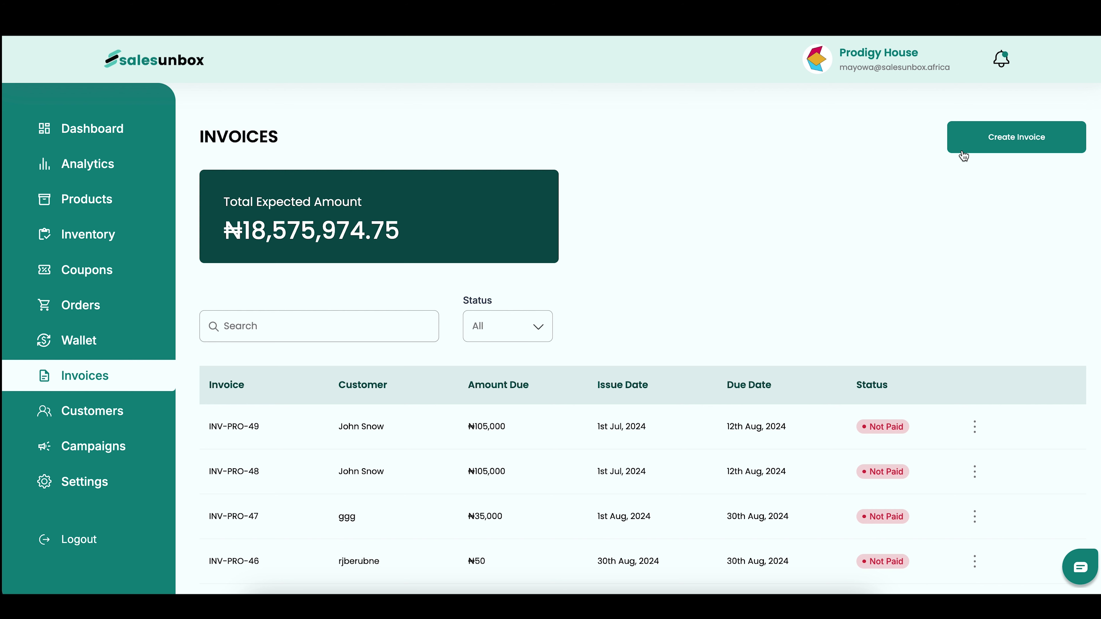
click(982, 137)
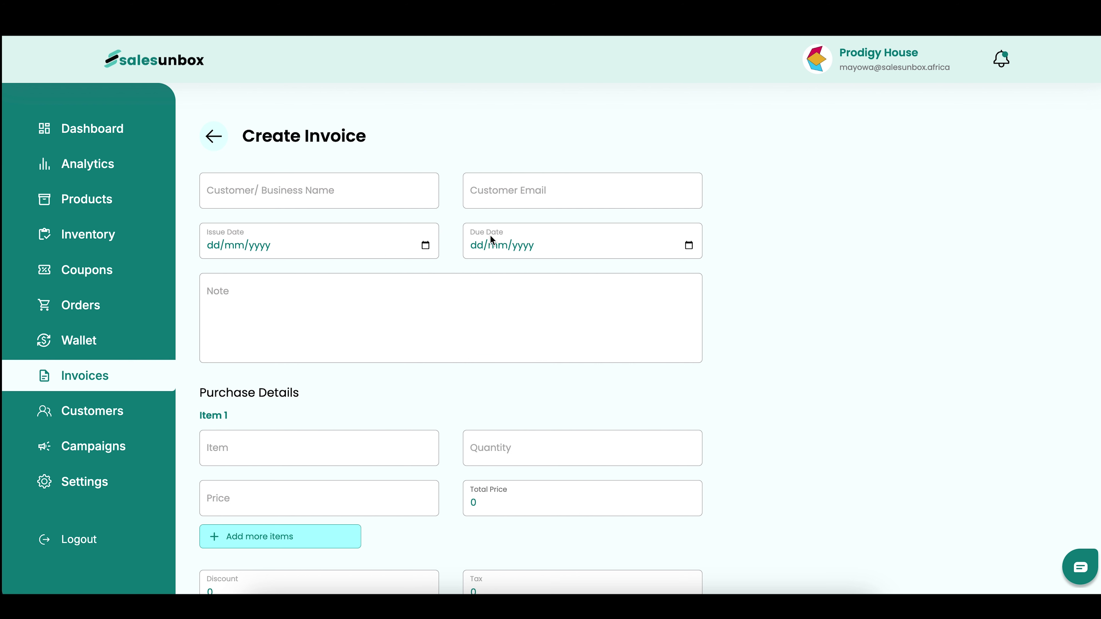
scroll(363, 342, down, 2)
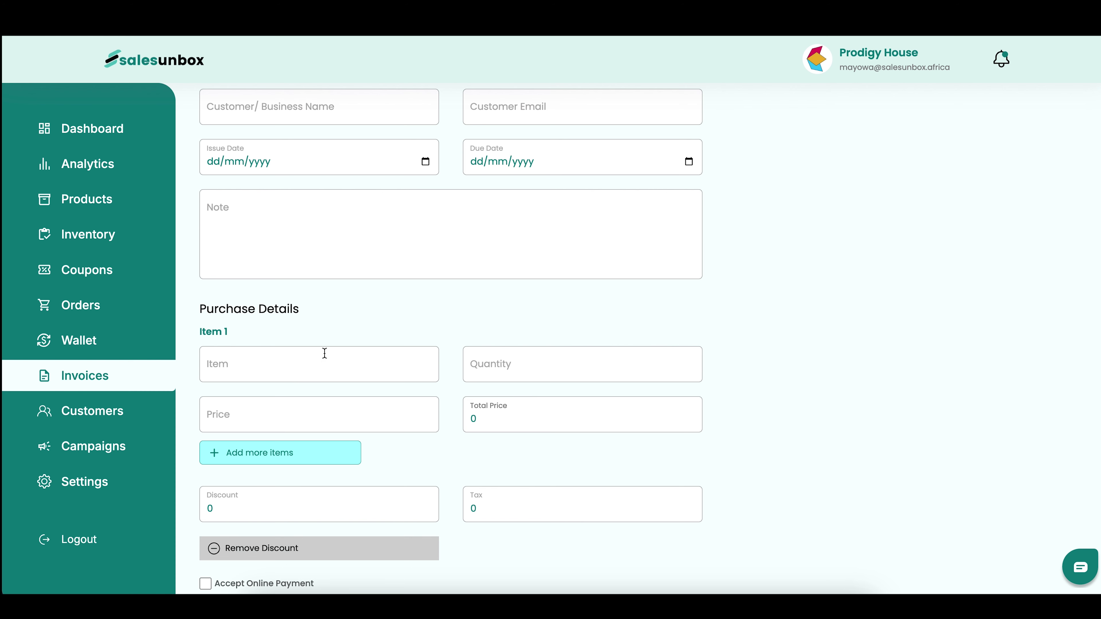
scroll(363, 415, down, 3)
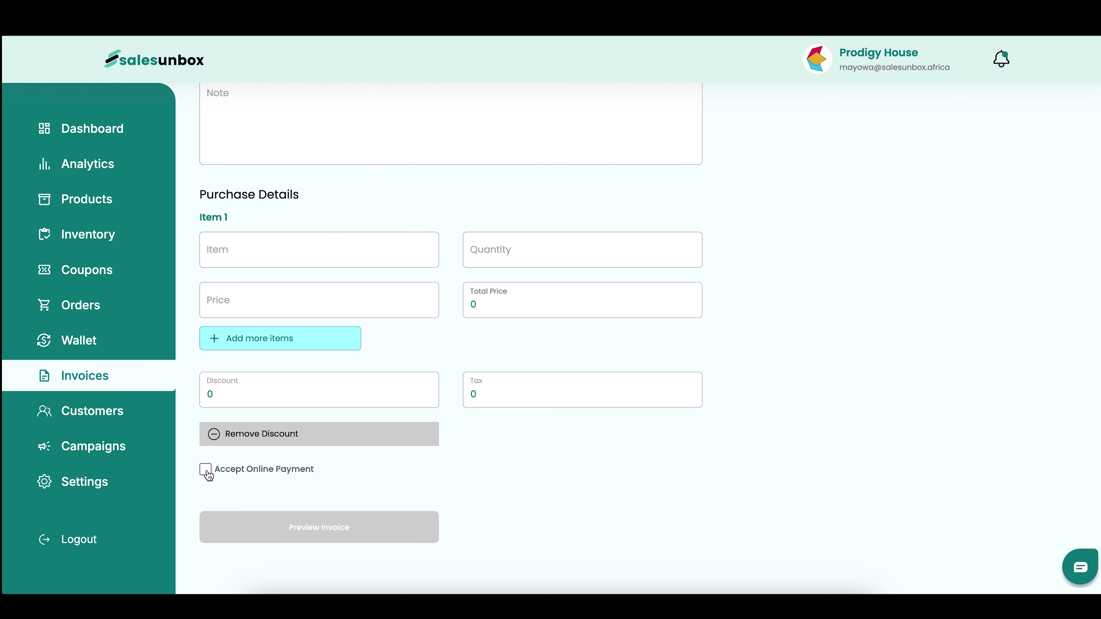
scroll(324, 307, up, 5)
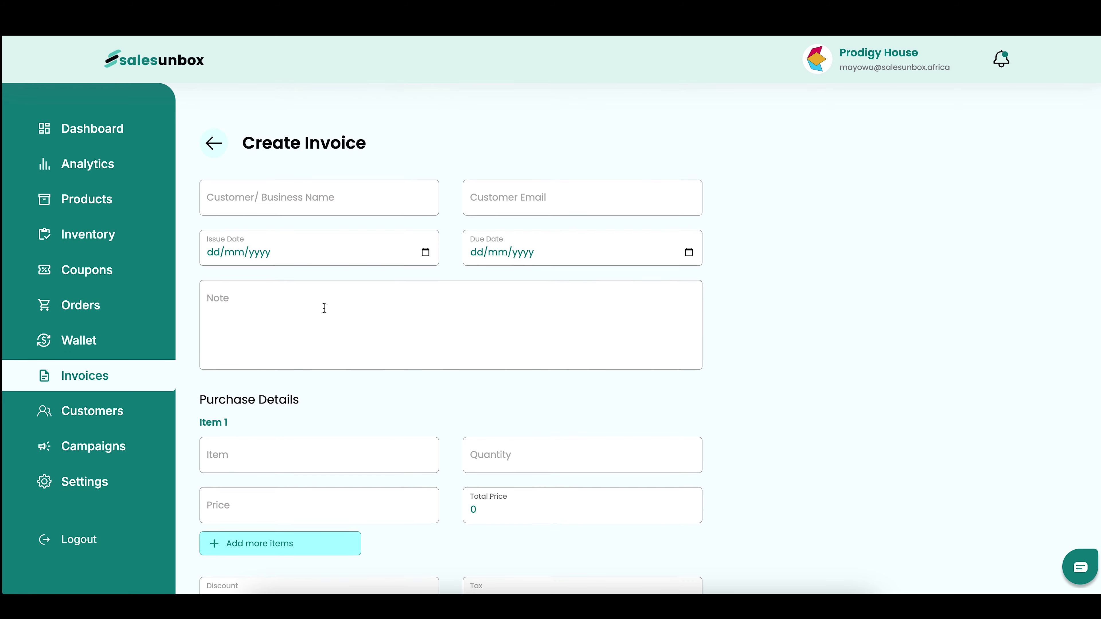
click(212, 138)
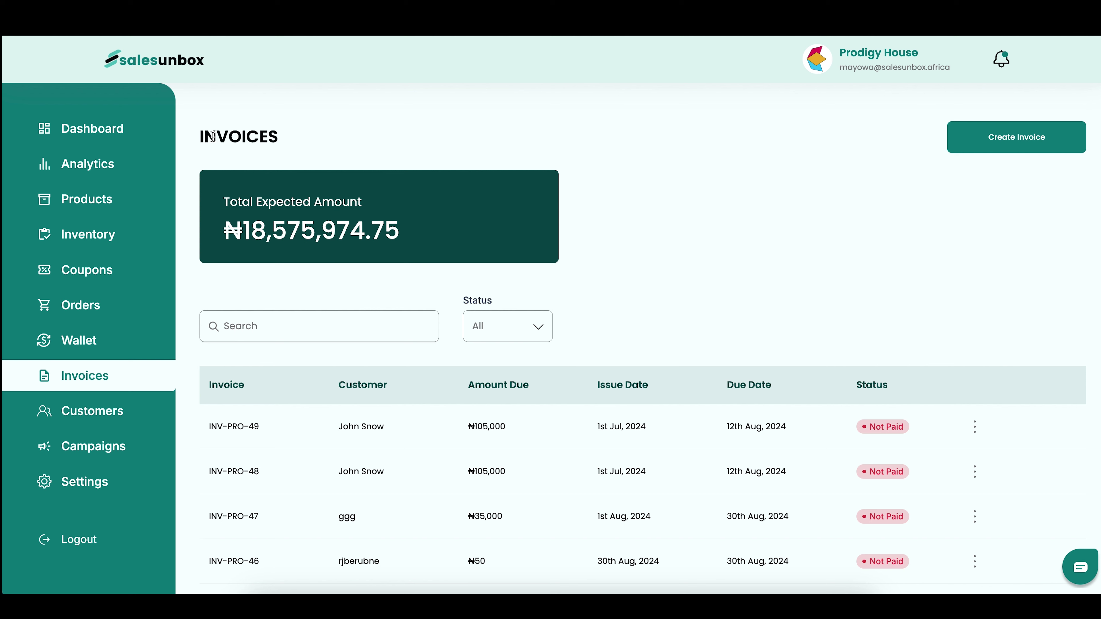
Look through the invoices list, then view the customers list and the campaigns overview.
scroll(563, 429, down, 5)
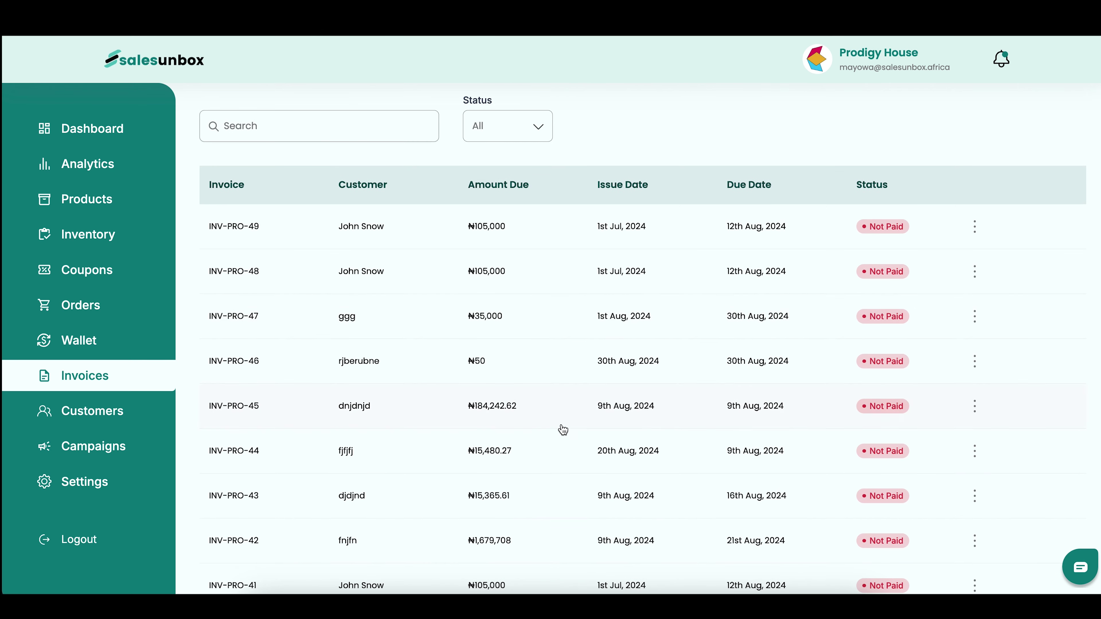
scroll(552, 392, up, 3)
scroll(551, 392, up, 2)
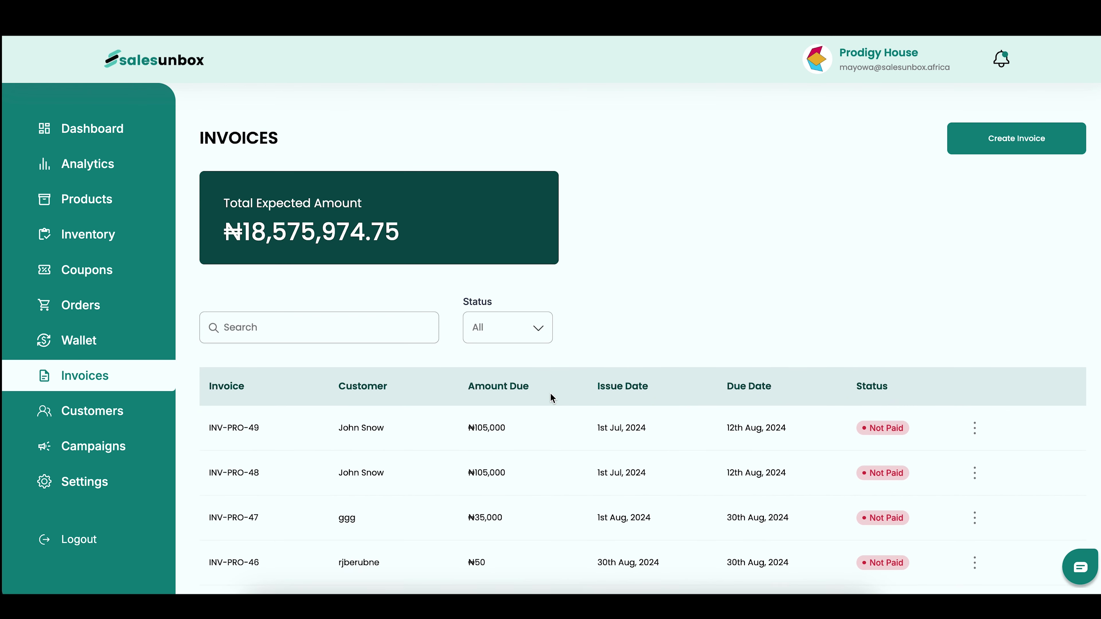
click(92, 412)
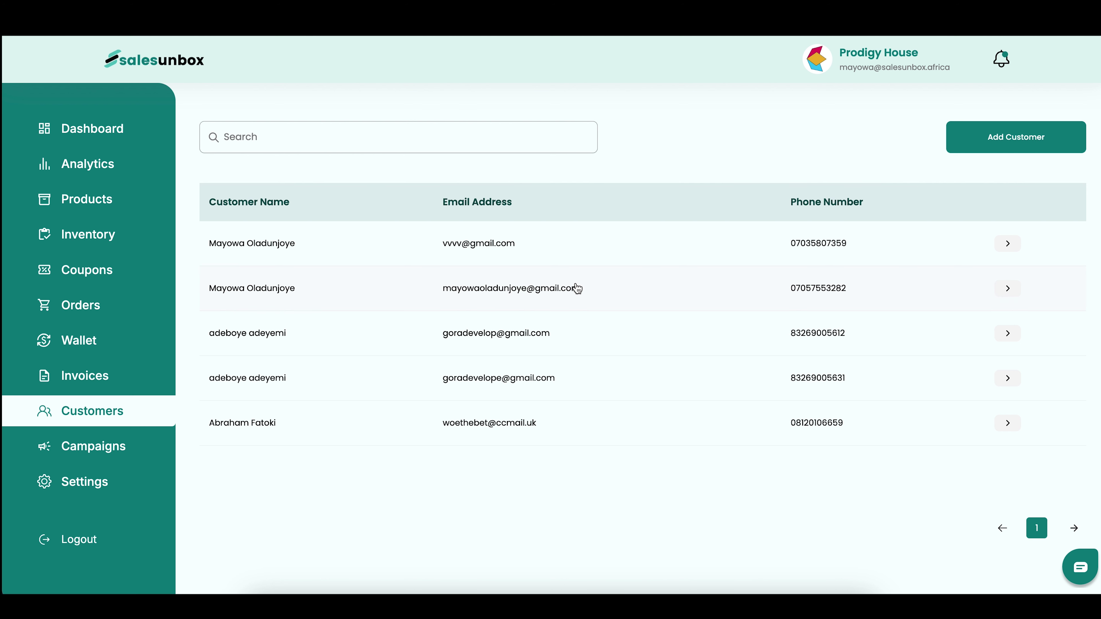
click(126, 450)
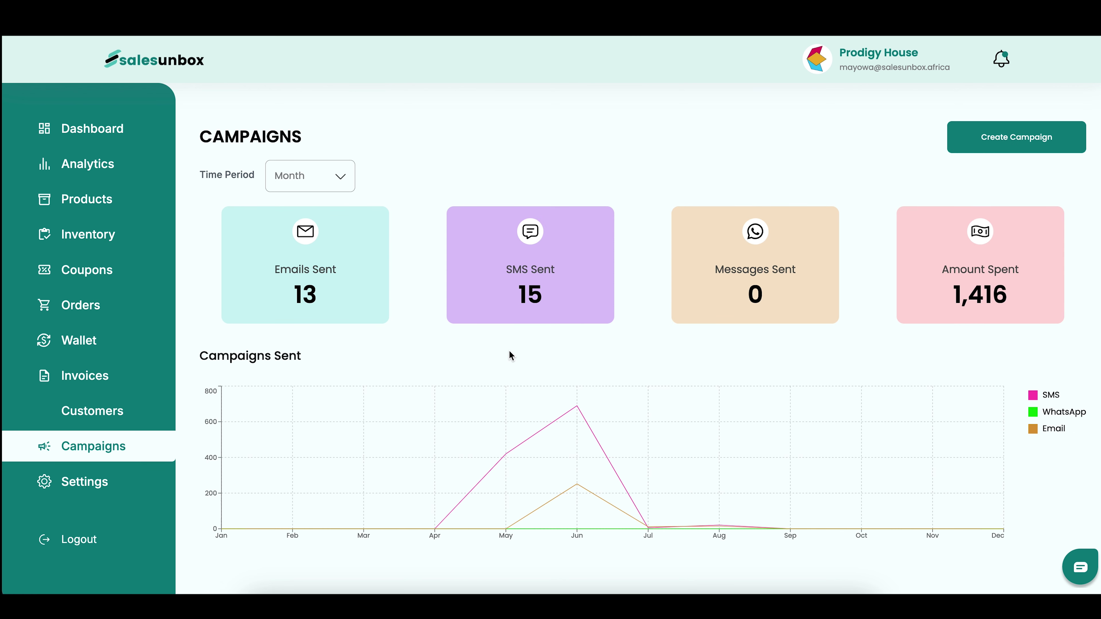
scroll(509, 351, down, 1)
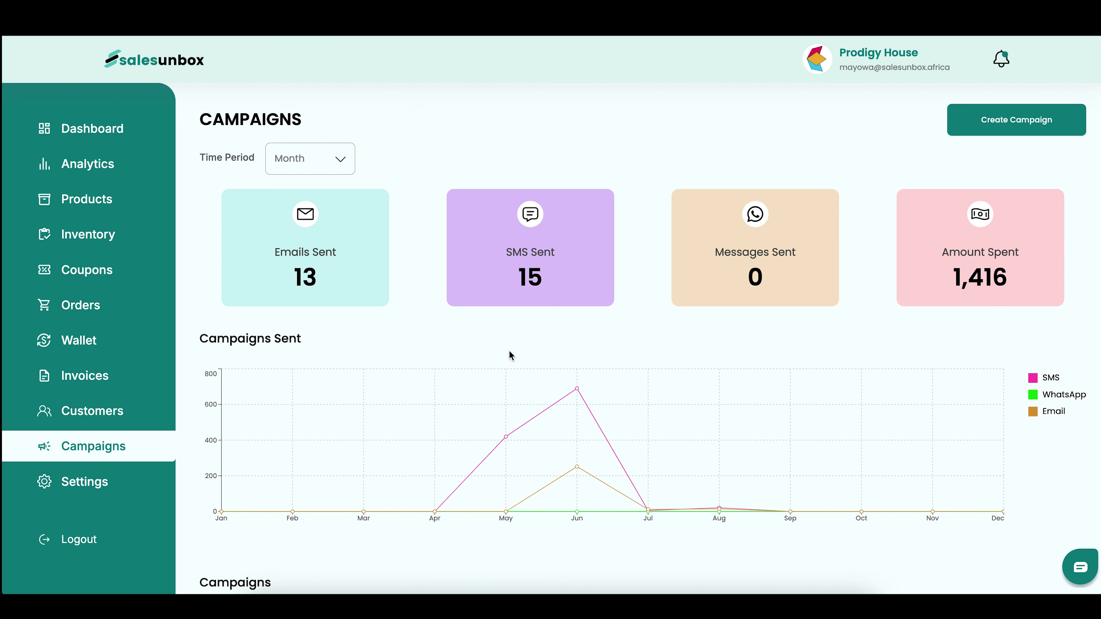
Start a new campaign on the SMS platform and name it "test campaign".
click(994, 123)
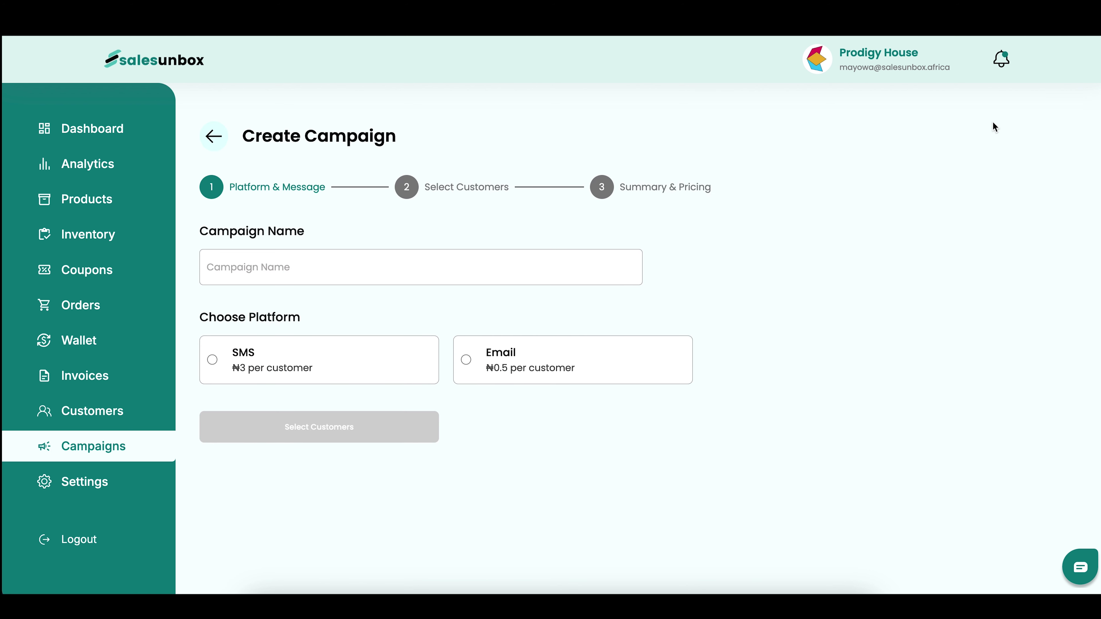
click(282, 367)
click(264, 265)
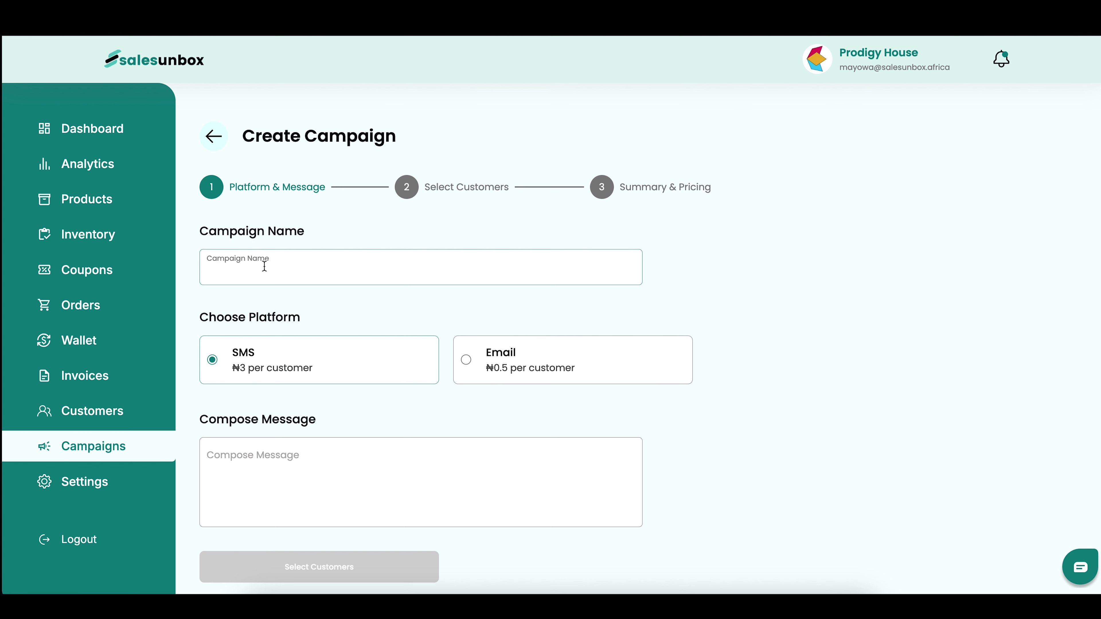
text(test campaign)
Compose the campaign message "this is a test campaign" and proceed to customer selection.
click(258, 462)
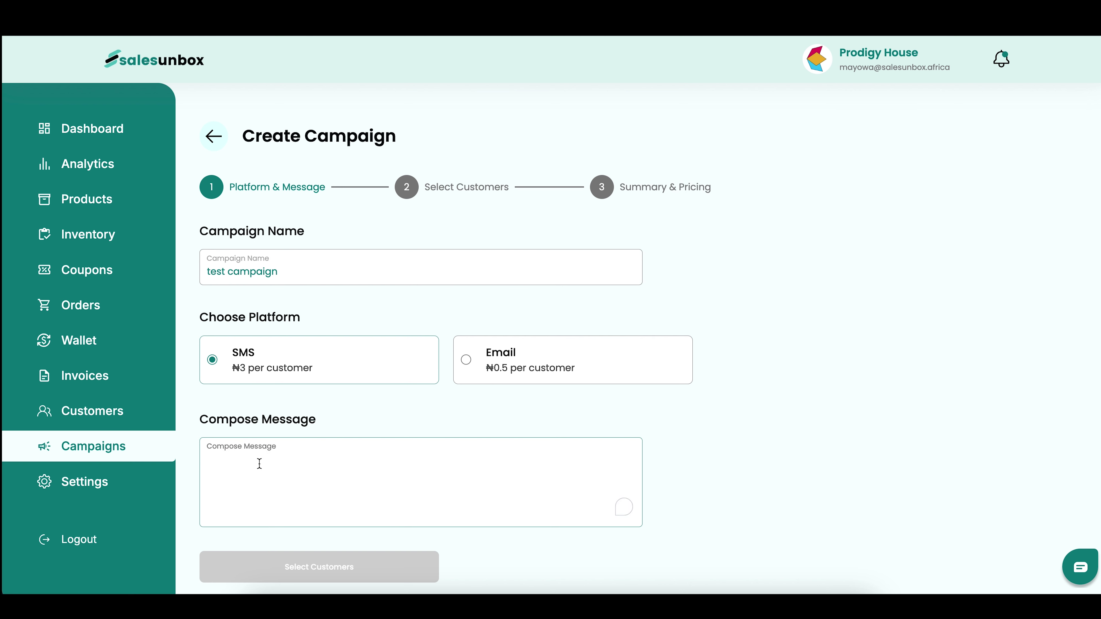
text(ths)
key(BackSpace)
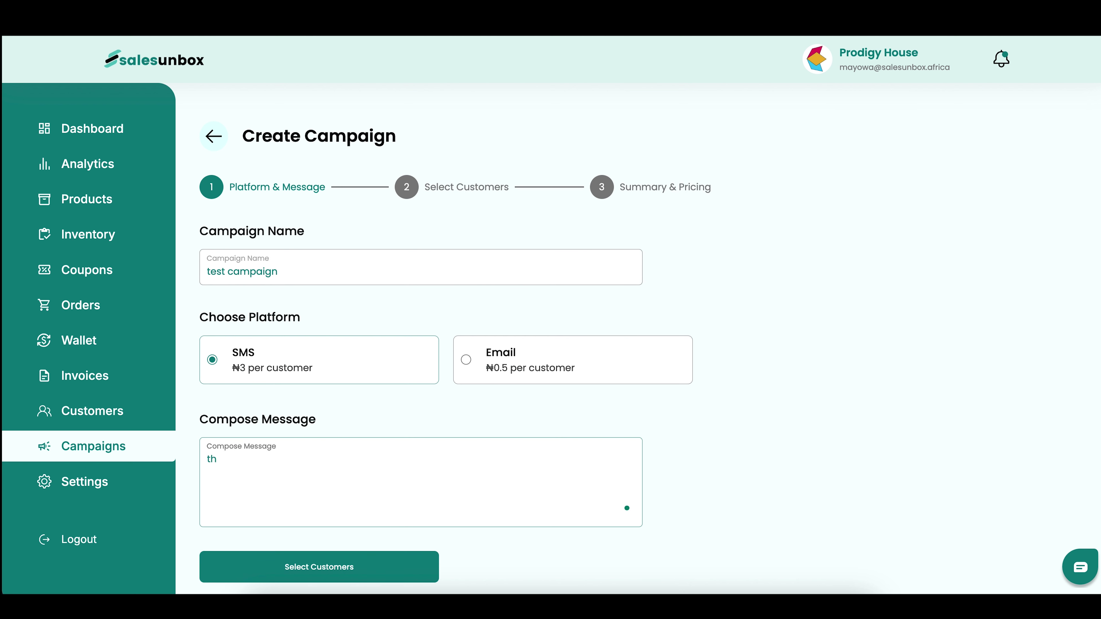
text(is is. a)
key(BackSpace)
key(BackSpace)
key(BackSpace)
text(a test campaign)
click(287, 562)
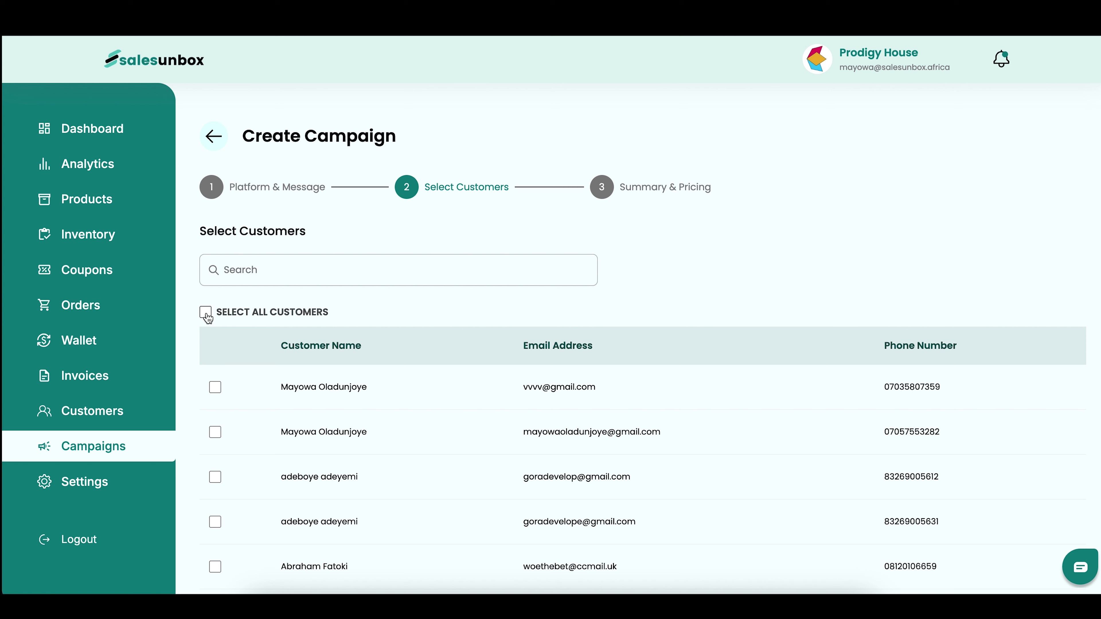
Select the first customer in the list as the campaign recipient and proceed to Summary and Pricing.
scroll(349, 399, down, 1)
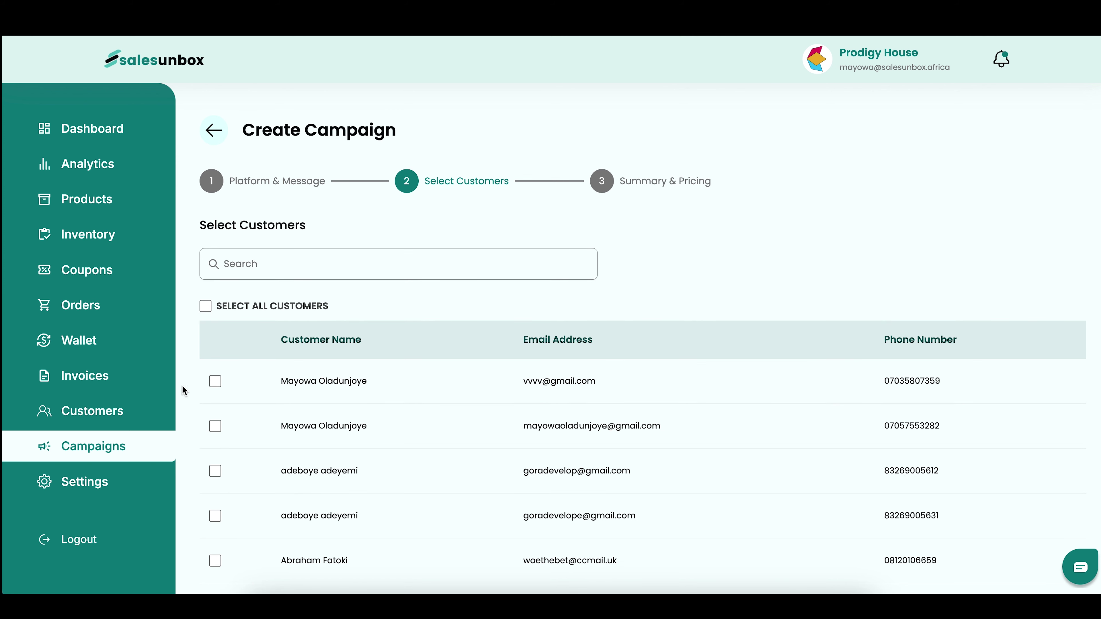
scroll(275, 452, down, 1)
scroll(276, 457, down, 4)
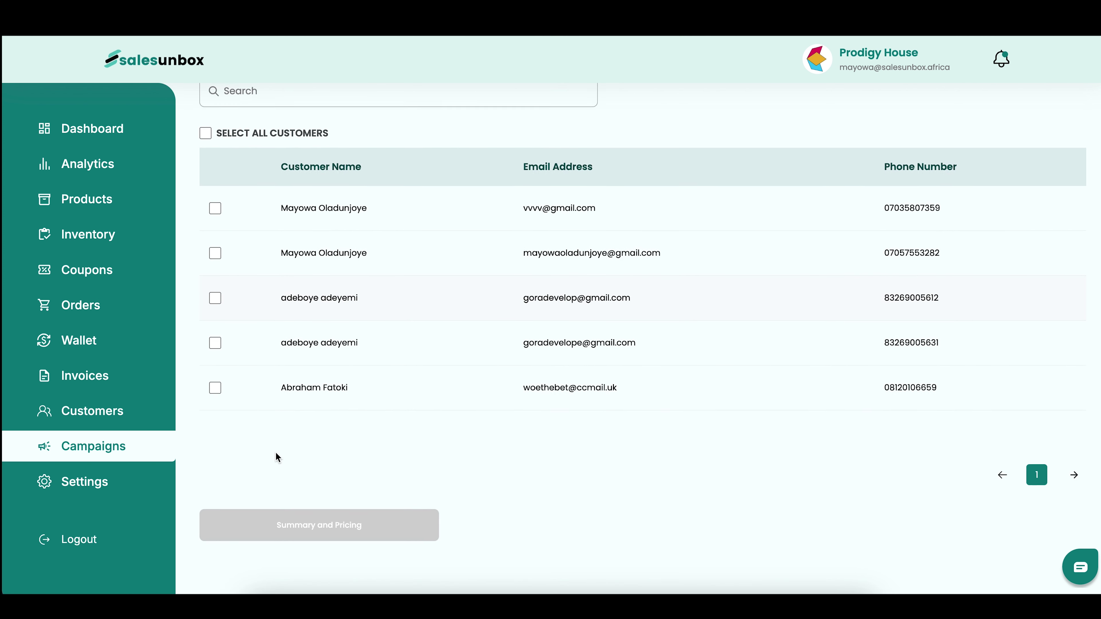
click(215, 210)
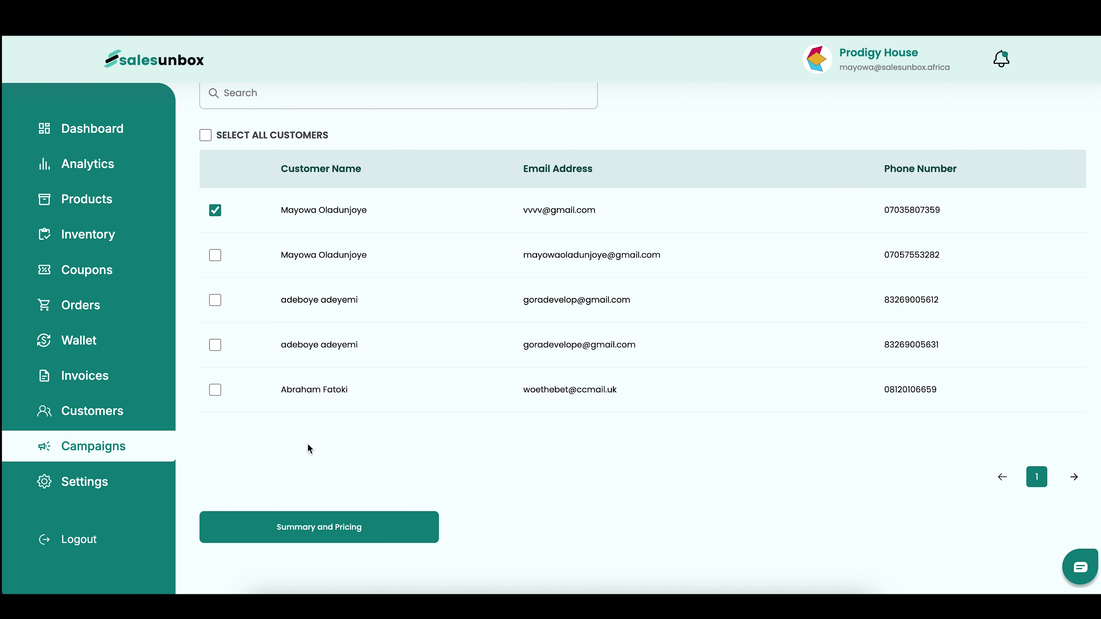
click(325, 534)
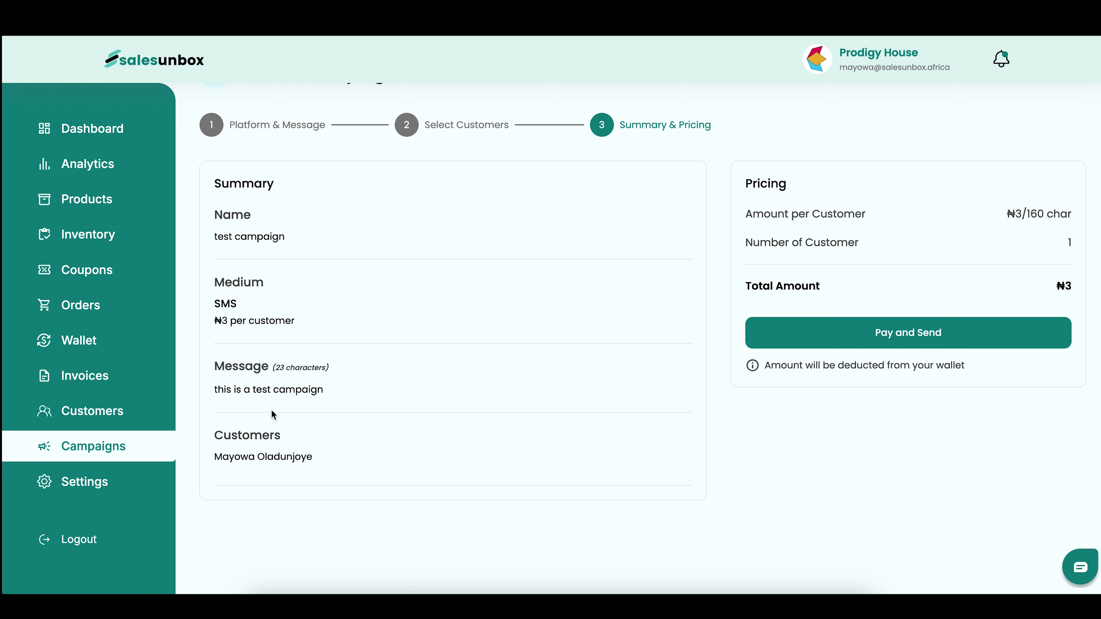
Leave the campaign unsent and view the Account, Subscription and Bank Details settings.
click(96, 485)
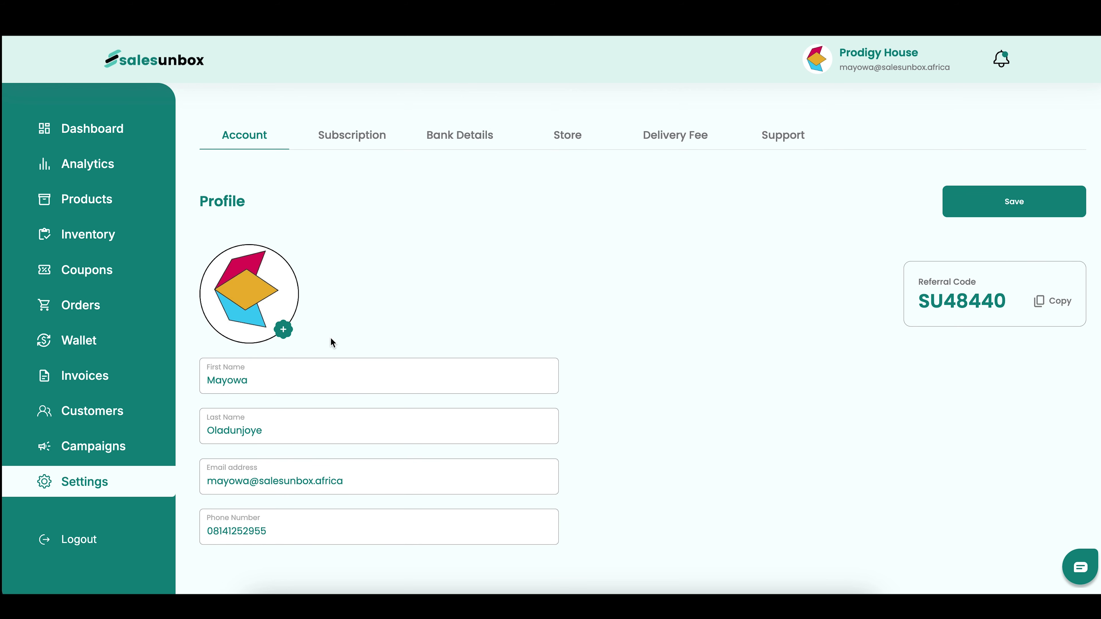
click(343, 150)
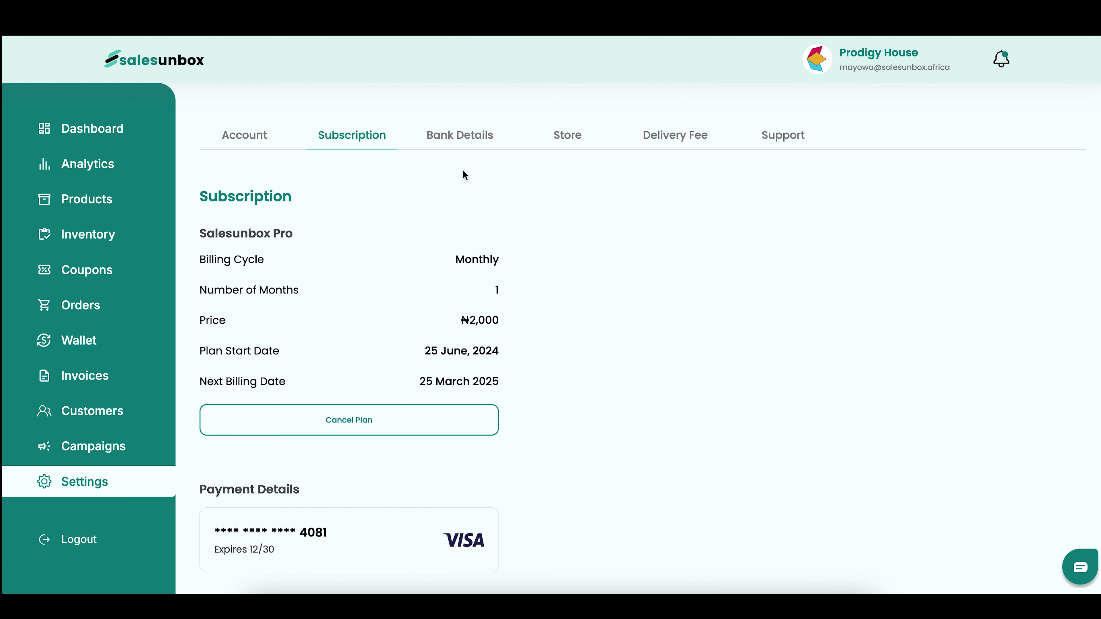
click(460, 138)
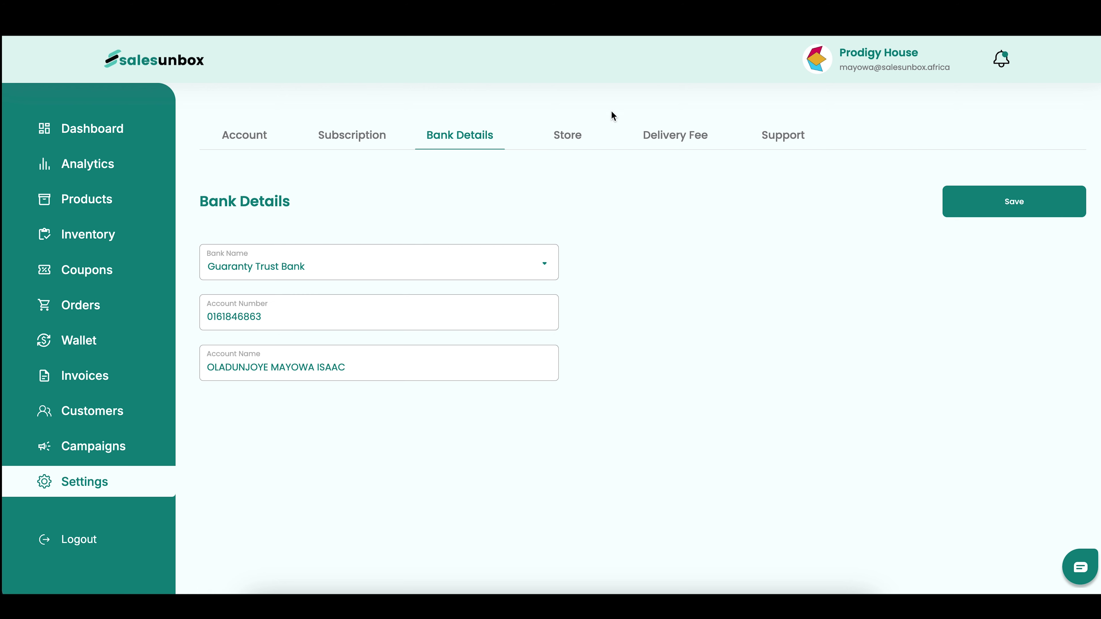
Examine the Store website customization settings for colour, font, theme, header image, header text and contact details.
click(578, 136)
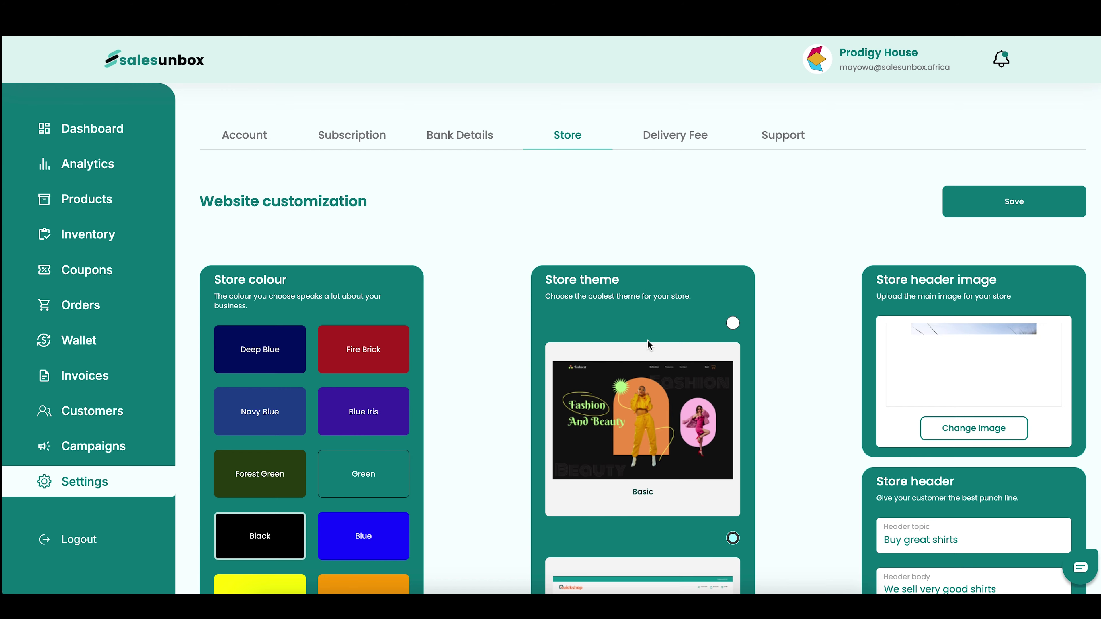
scroll(648, 342, down, 2)
scroll(648, 341, down, 1)
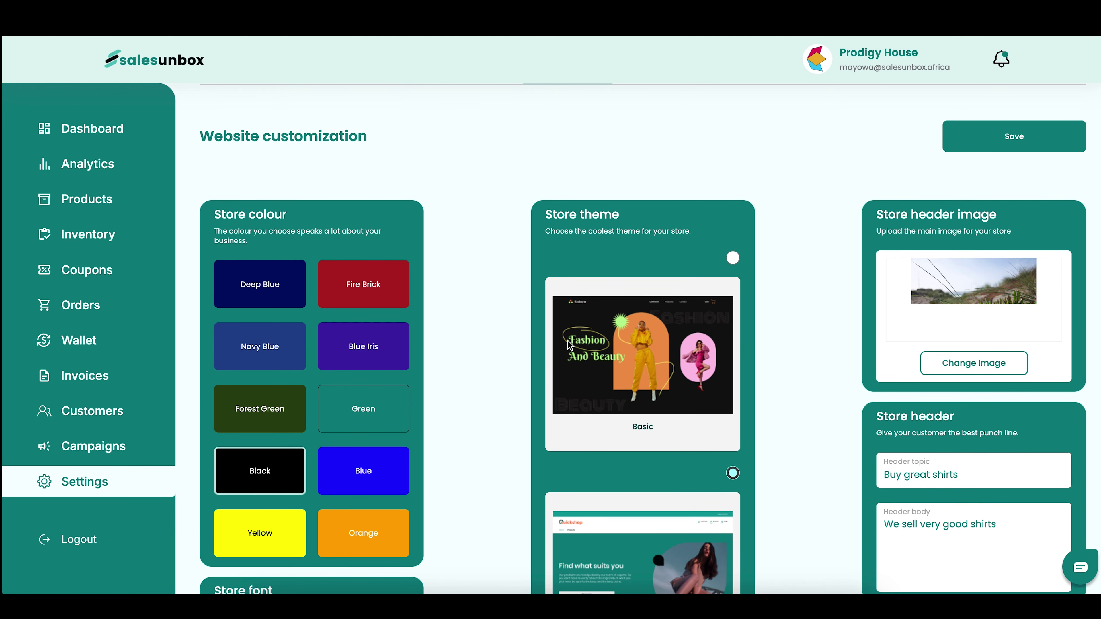
scroll(671, 447, down, 5)
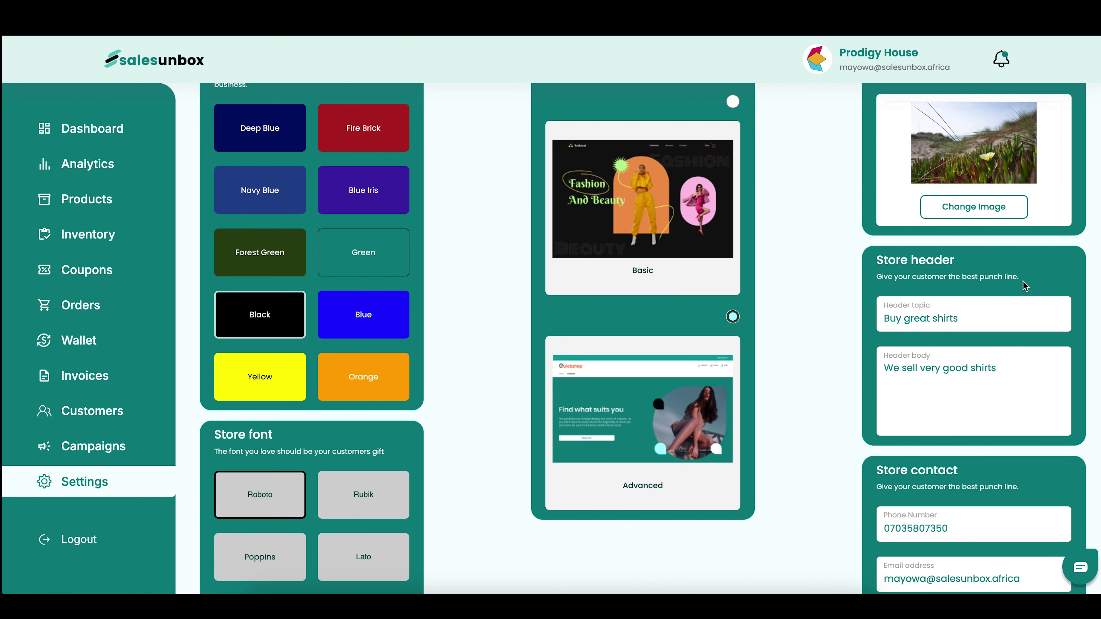
scroll(998, 310, up, 3)
scroll(998, 310, up, 3)
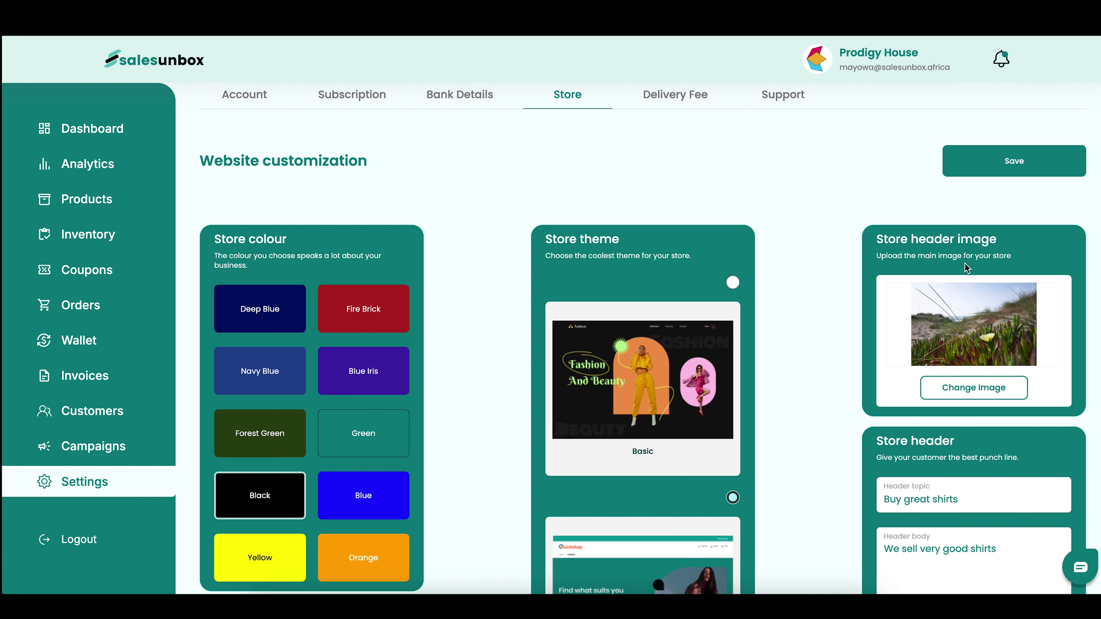
scroll(980, 299, down, 2)
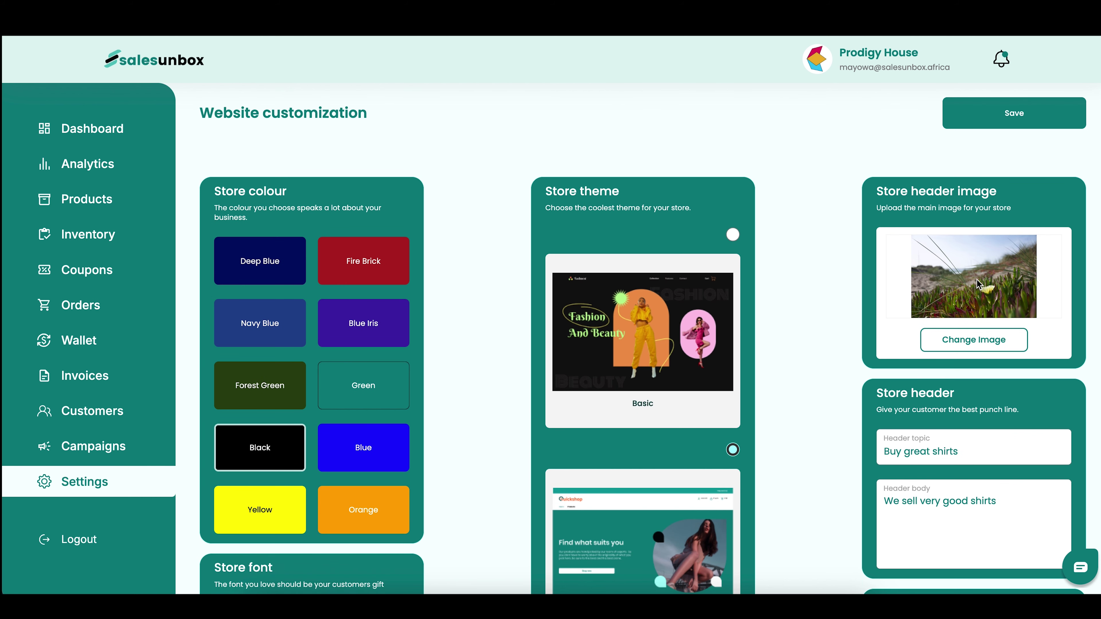
scroll(975, 450, down, 5)
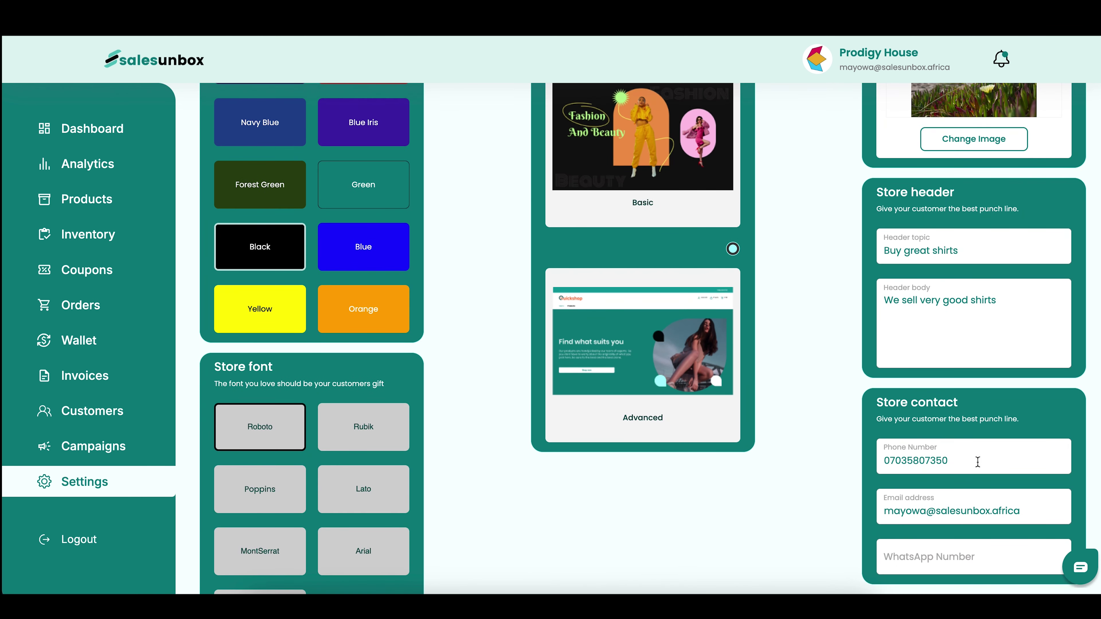
View the Delivery Fee settings for each state's areas and the Support settings with the chat option and social media links.
scroll(971, 364, up, 6)
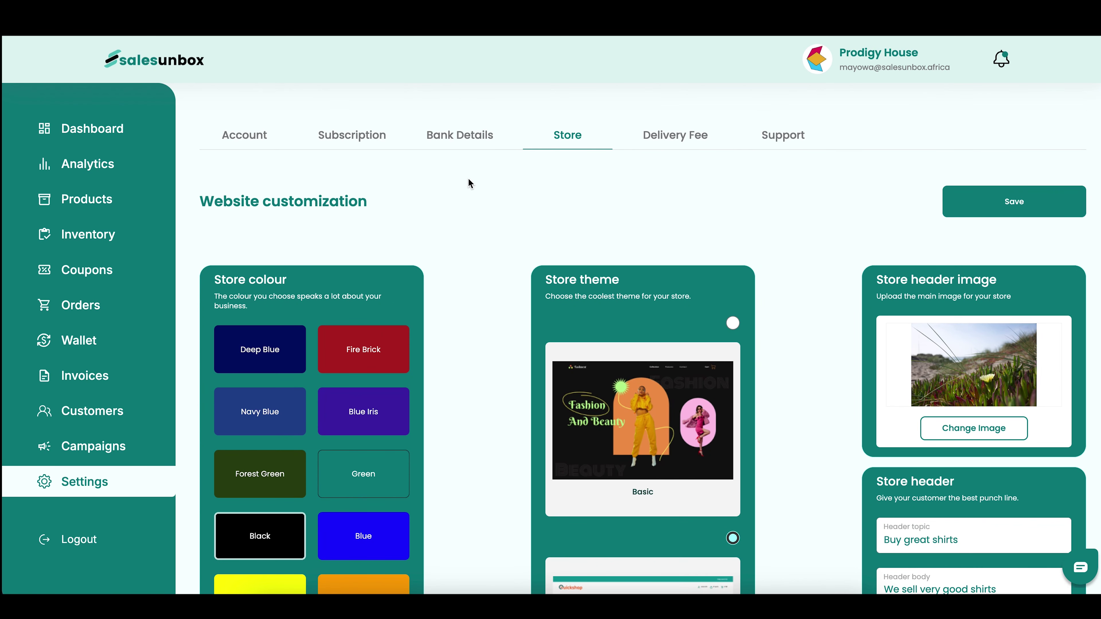
click(662, 135)
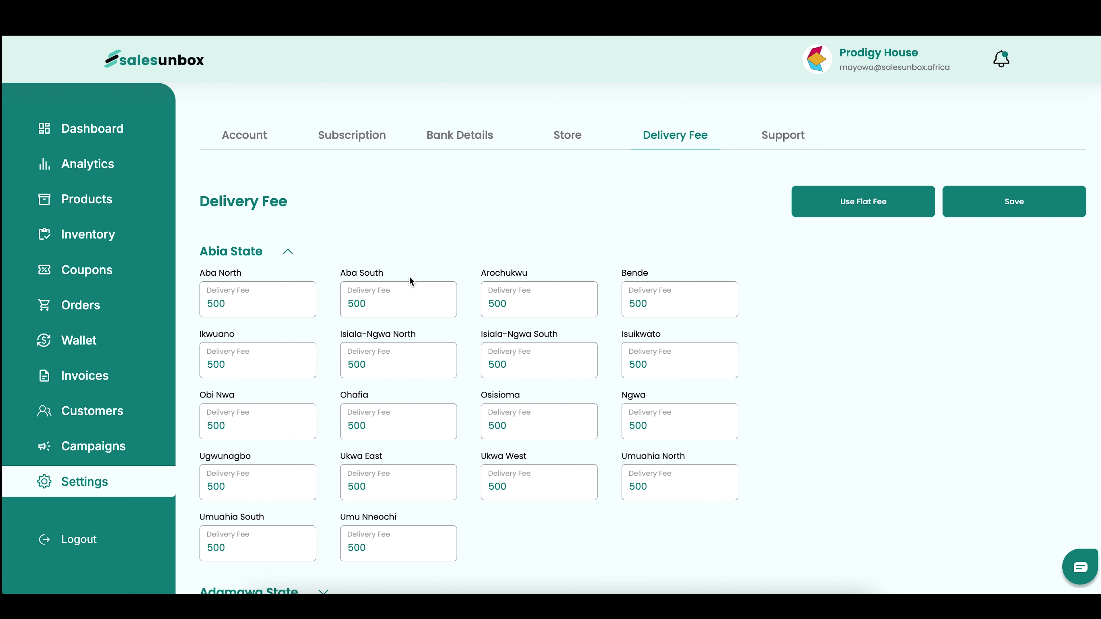
click(767, 144)
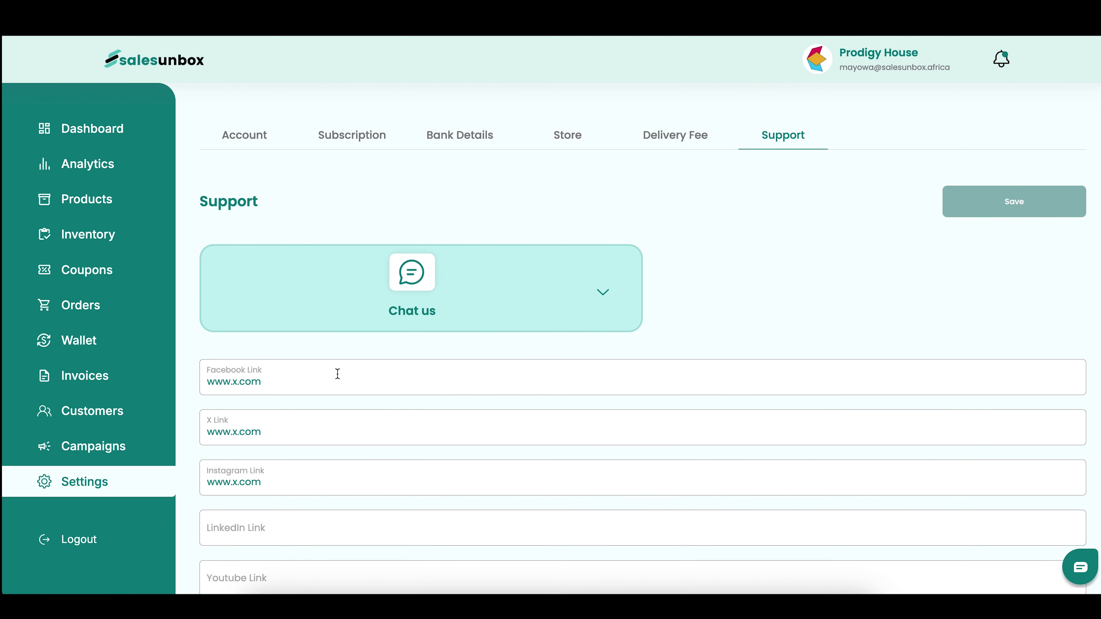
scroll(274, 551, down, 2)
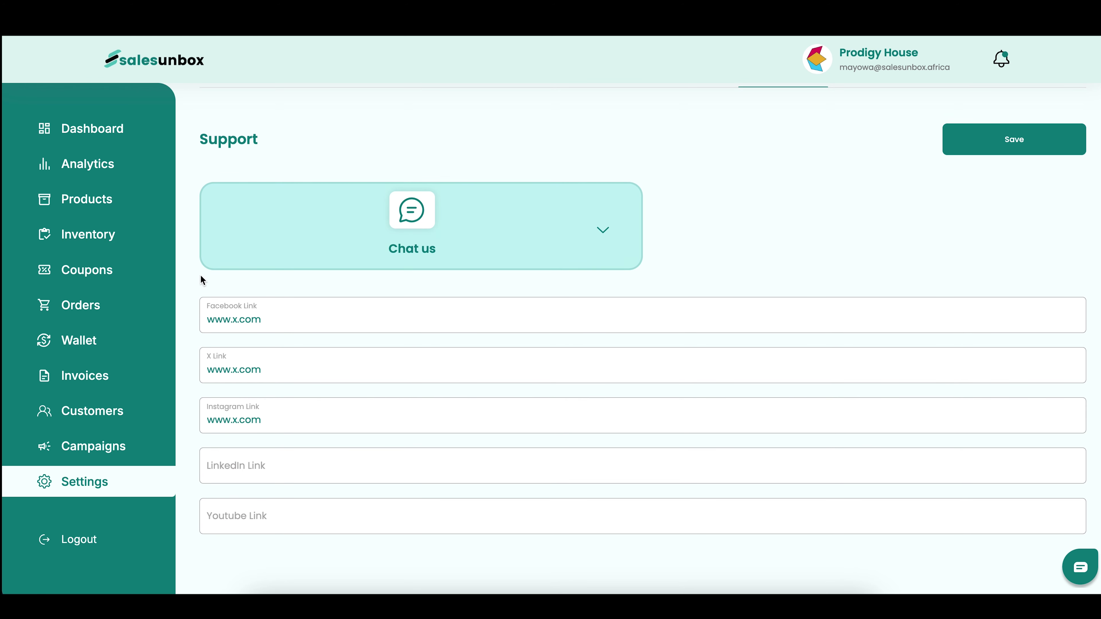
Return to the Dashboard overview and look through the sales summary, store link and Top blogs section.
click(74, 136)
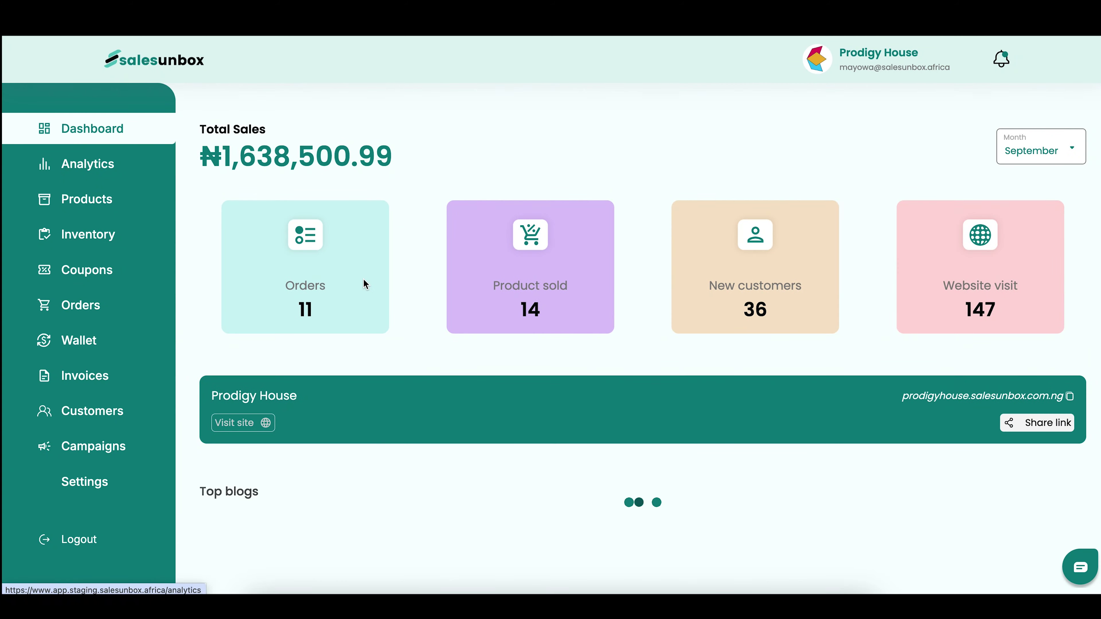
scroll(363, 279, down, 1)
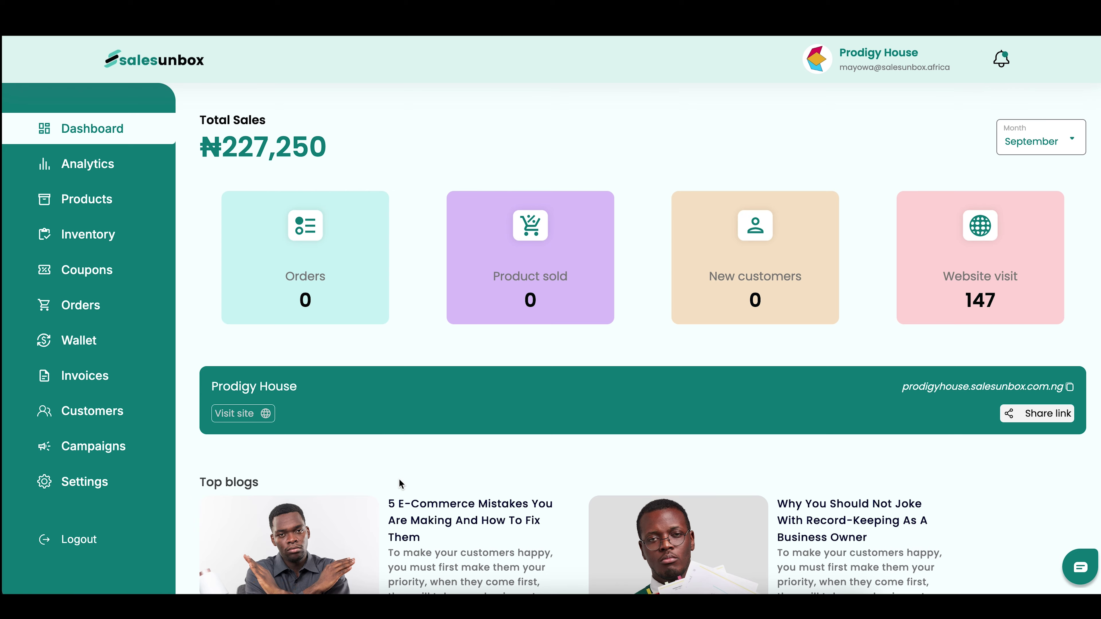
scroll(399, 479, down, 5)
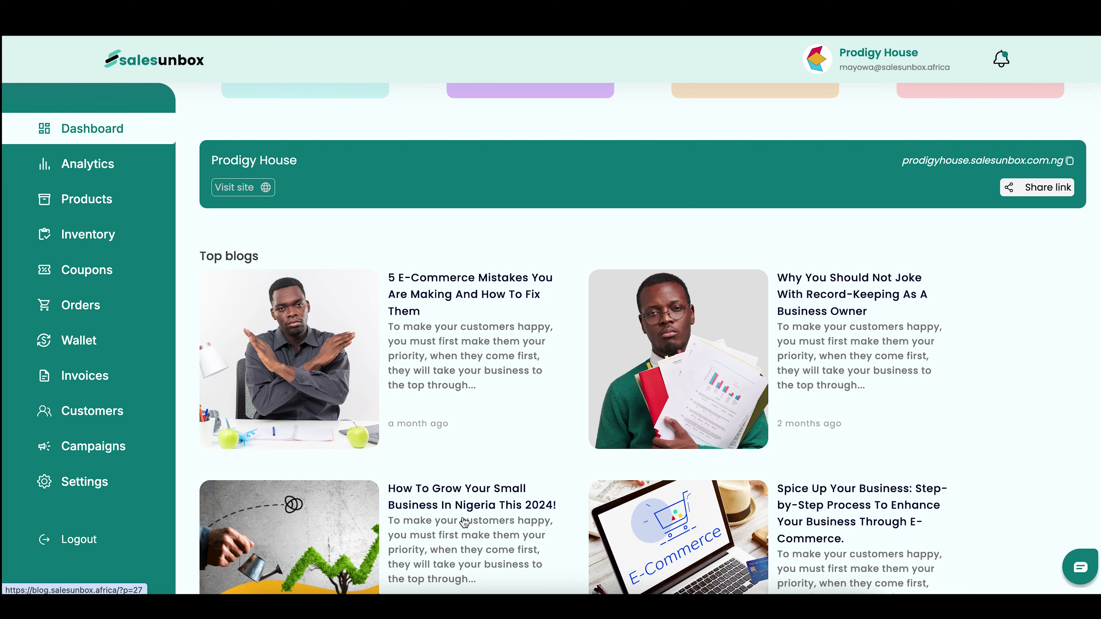